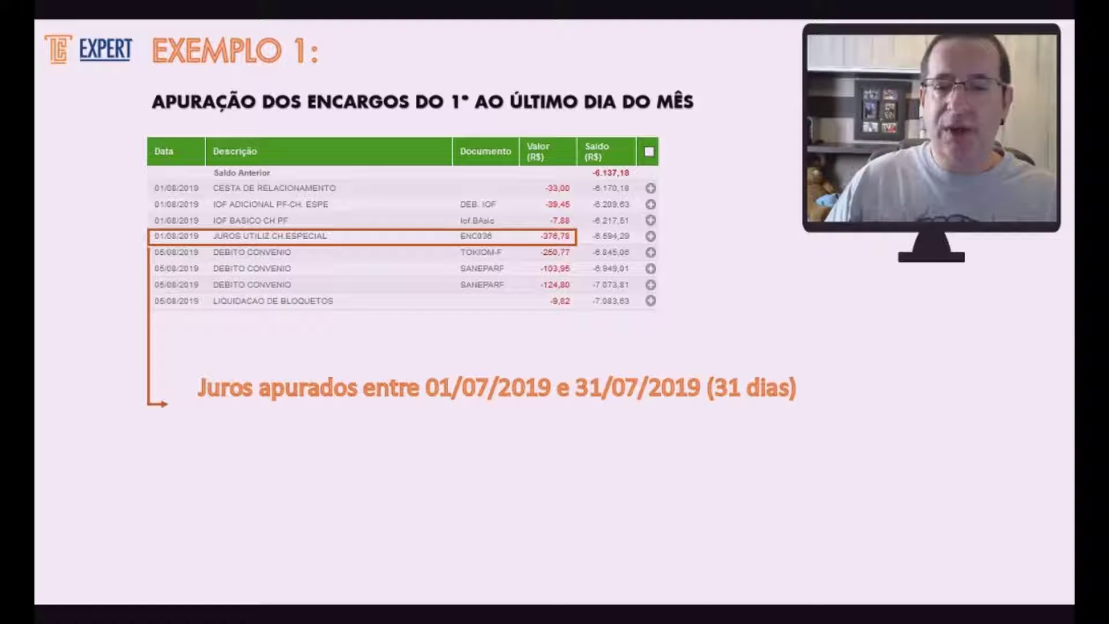
# Switch from the slides to the Excel workbook and look through the July 2019 statement on the EXEMPLO 1 sheet.
pyautogui.hotkey('alt', 'Tab')
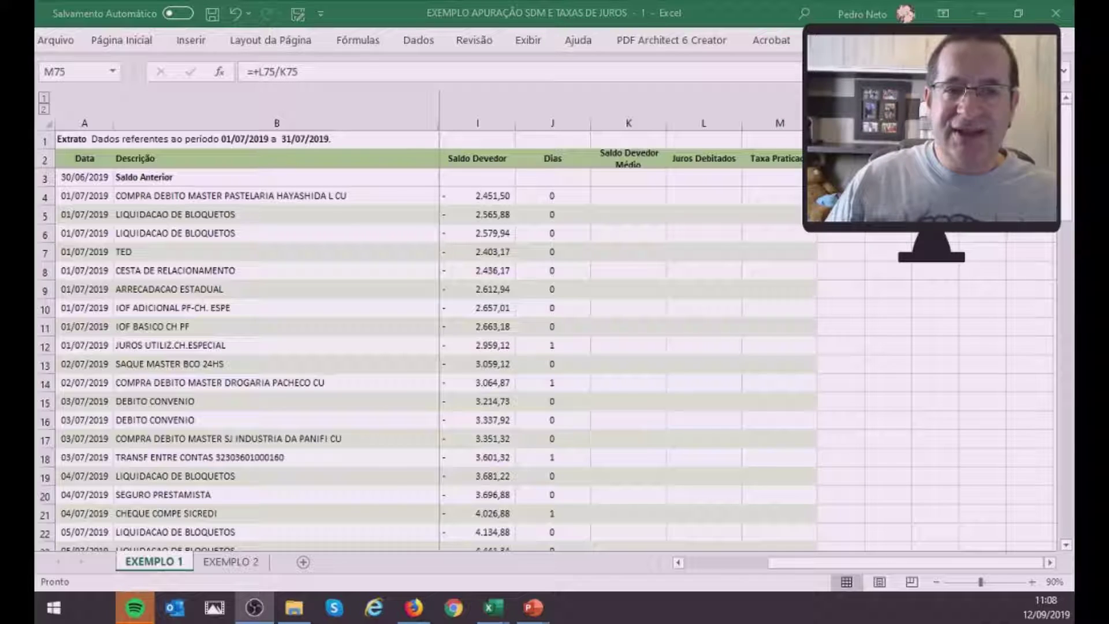
pyautogui.hotkey('alt', 'Tab')
pyautogui.scroll(-9, 471, 247)
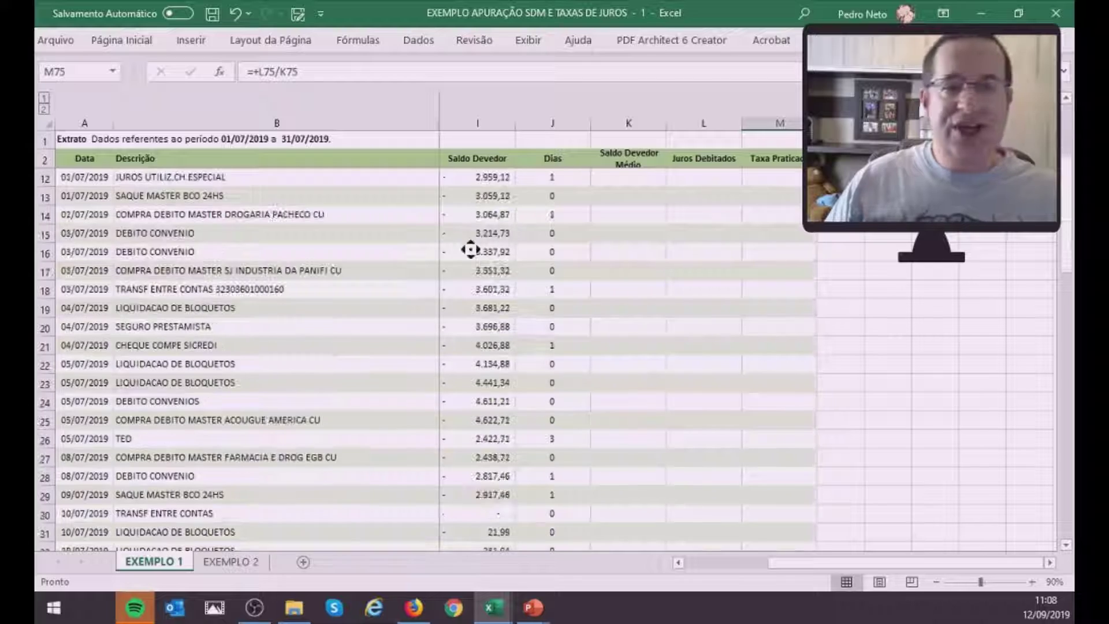
pyautogui.scroll(-15, 470, 248)
pyautogui.scroll(4, 470, 248)
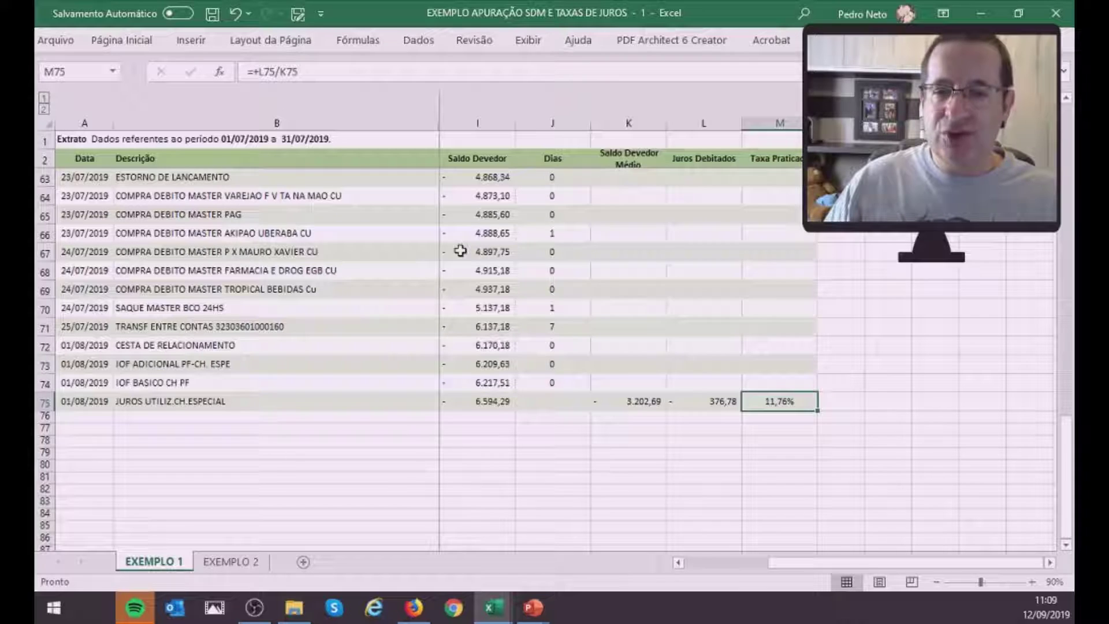
pyautogui.scroll(14, 461, 251)
pyautogui.scroll(6, 461, 251)
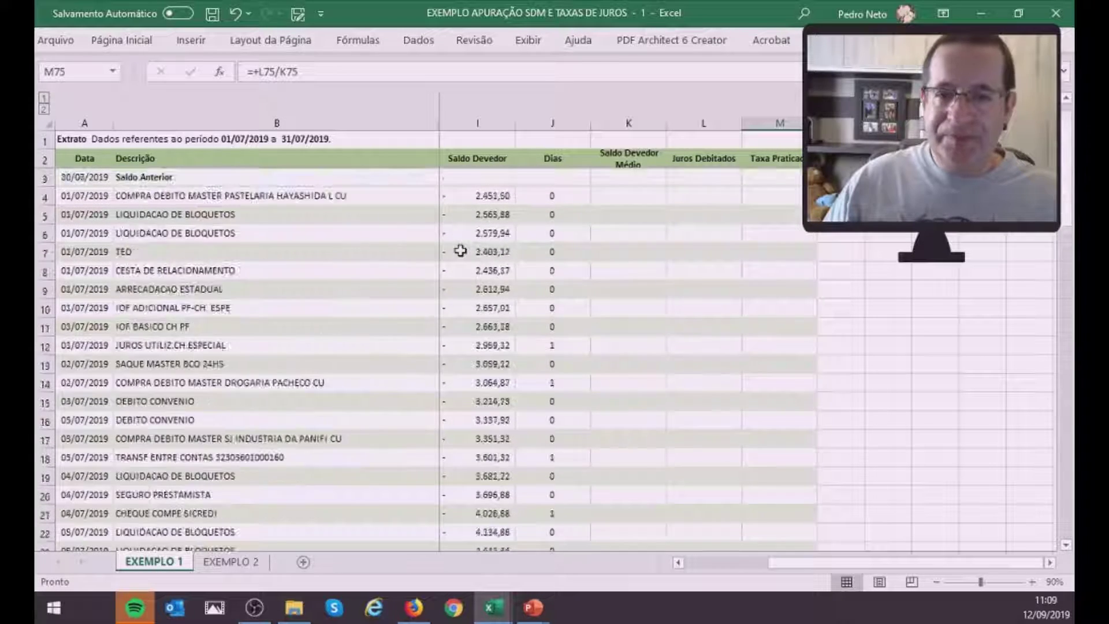
# Bring the Débito, Crédito and Saldo (R$) columns of the statement into view.
pyautogui.click(668, 238)
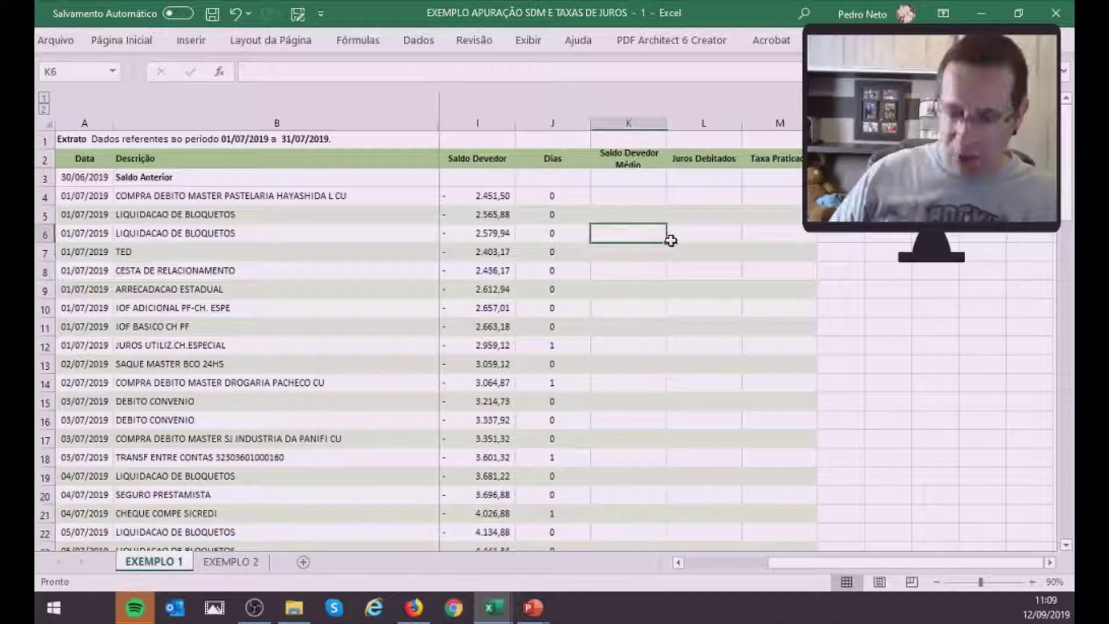
pyautogui.press('Left')
pyautogui.press('Left')
pyautogui.press('Left')
pyautogui.press('Left')
pyautogui.press('Left')
pyautogui.press('Left')
pyautogui.press('Left')
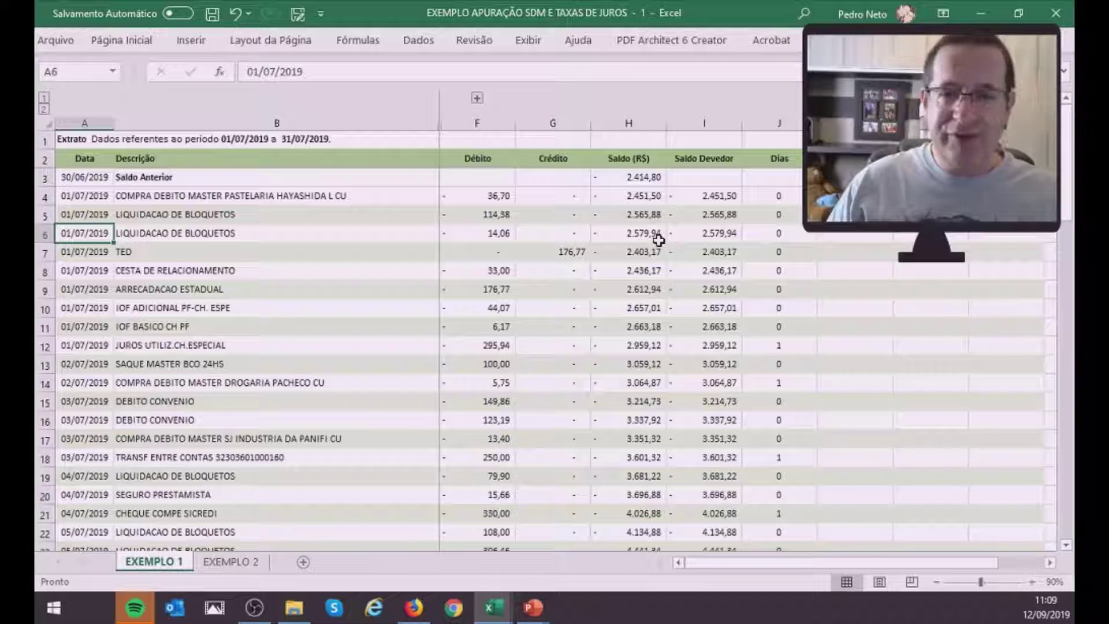
# Examine the formulas of the first Débito and Saldo (R$) entries in F4 and H4 and review the entries below.
pyautogui.click(471, 199)
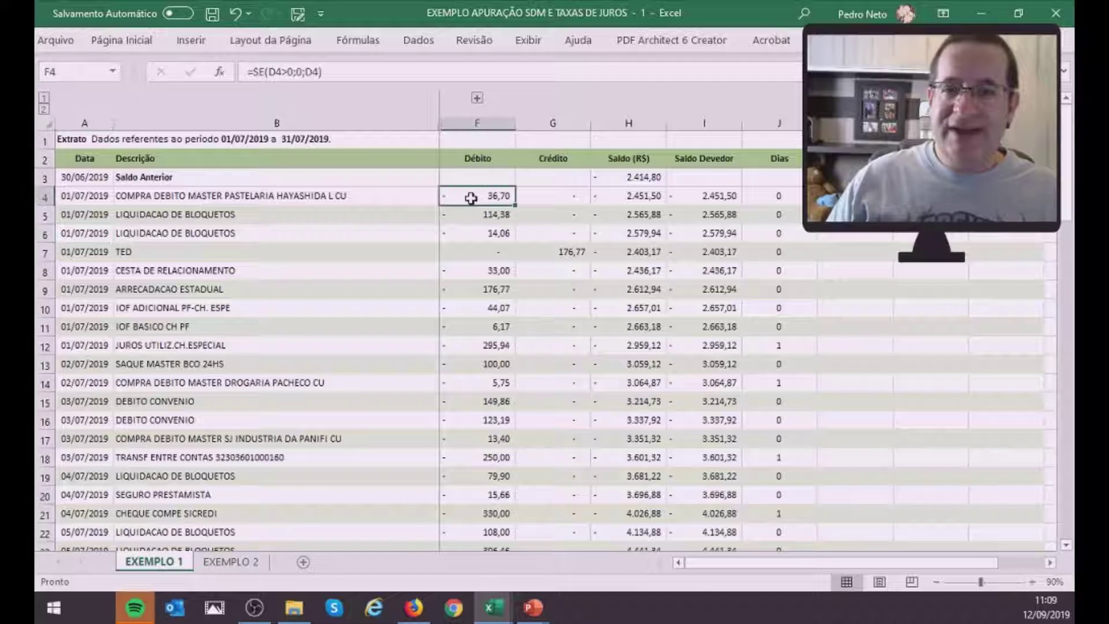
pyautogui.click(650, 198)
pyautogui.scroll(-2, 626, 215)
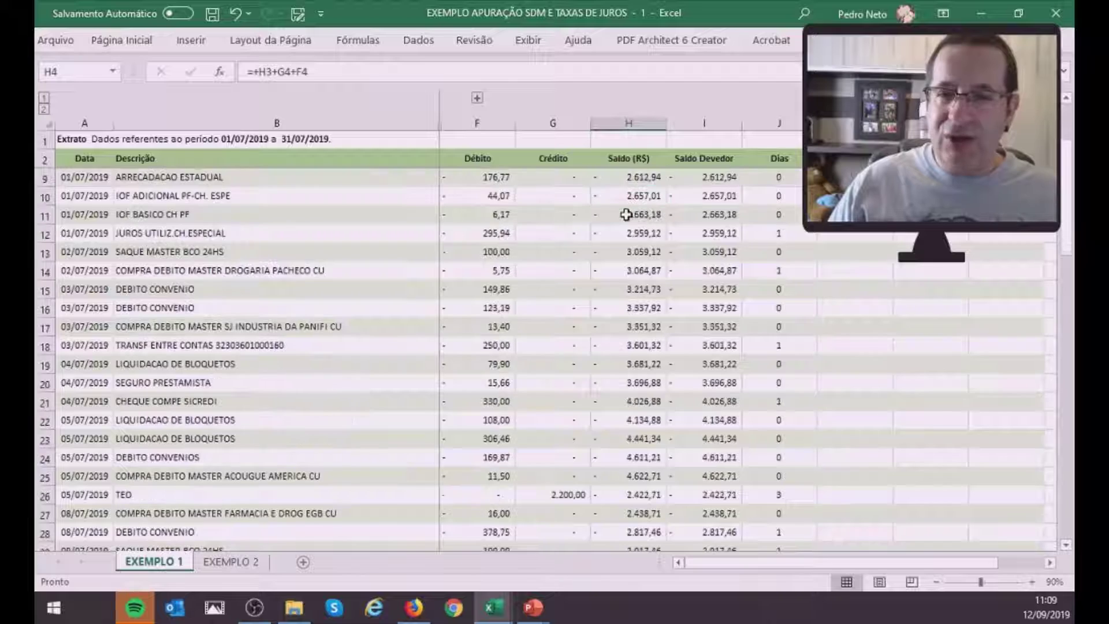
pyautogui.scroll(-4, 627, 215)
pyautogui.scroll(6, 628, 215)
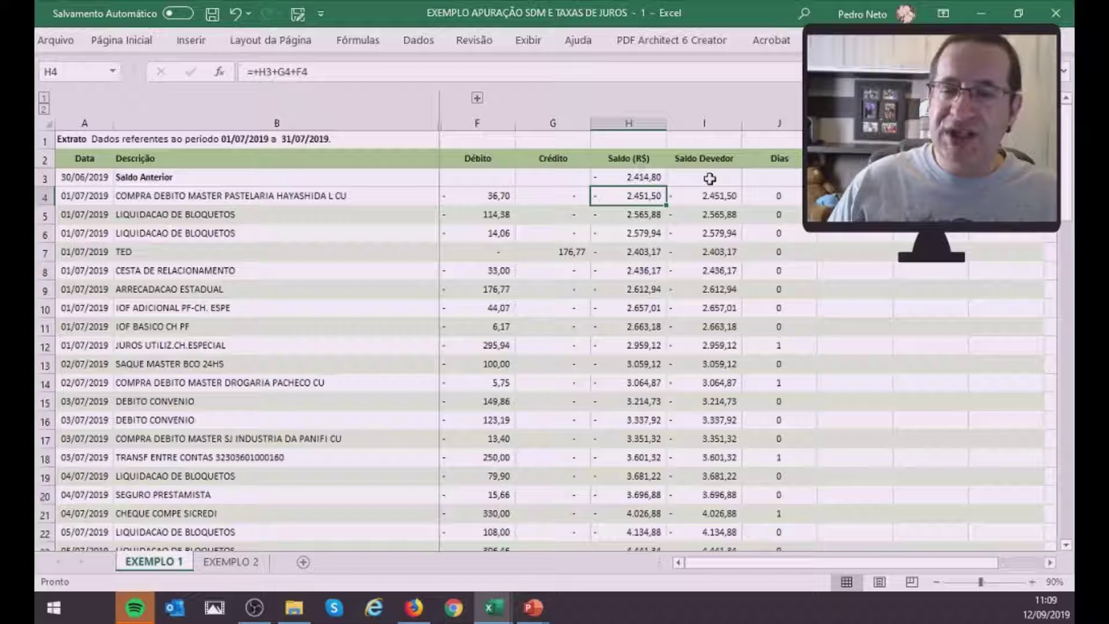
# Compare the Saldo Devedor formula in I4 with the Saldo (R$) formula in H4.
pyautogui.click(719, 197)
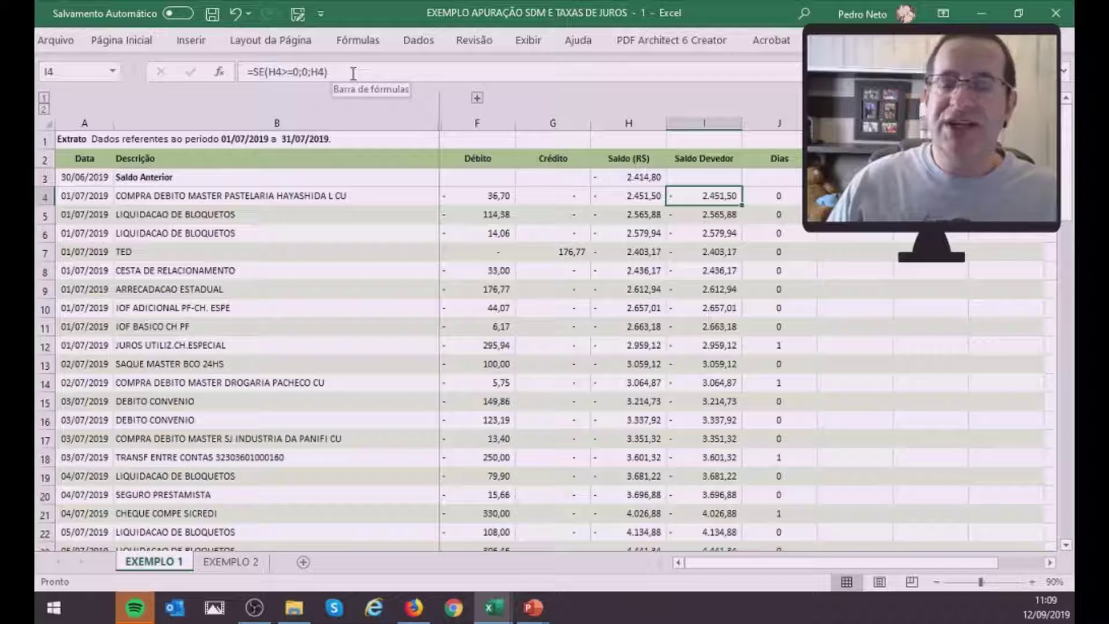
pyautogui.click(644, 195)
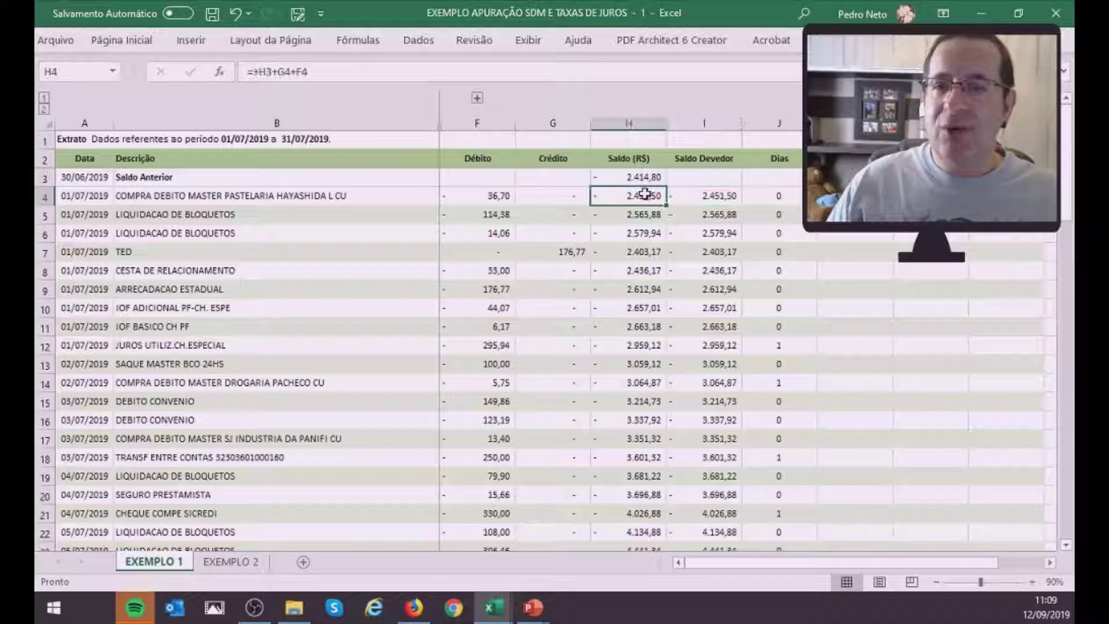
pyautogui.click(696, 200)
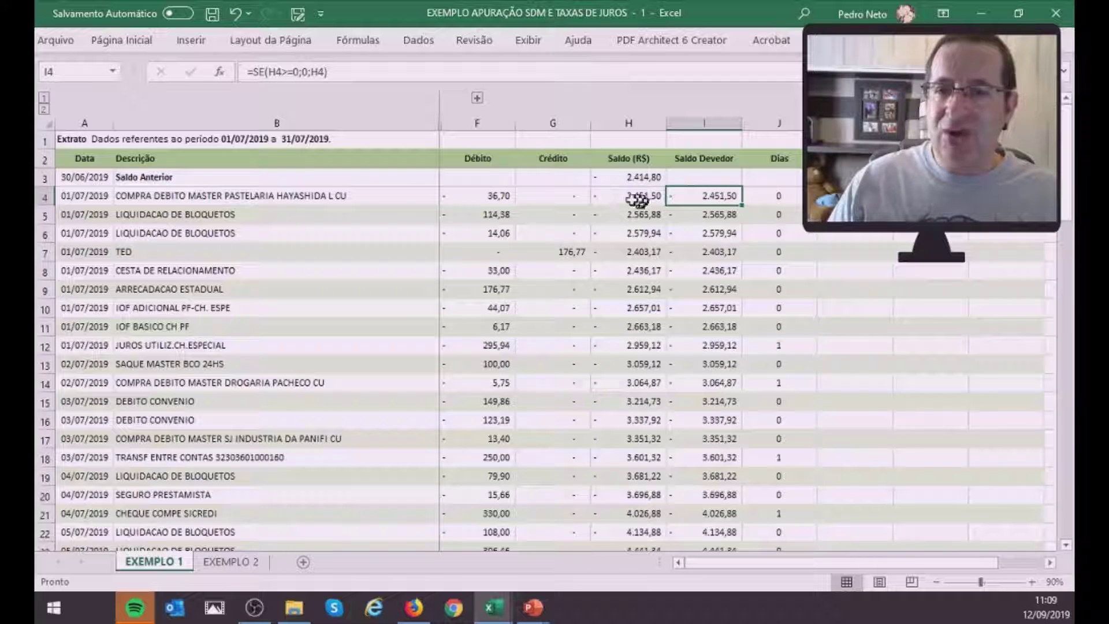
# Find the 10/07/2019 transfer in row 30 and compare its Saldo (R$) and Saldo Devedor formulas.
pyautogui.scroll(-5, 694, 251)
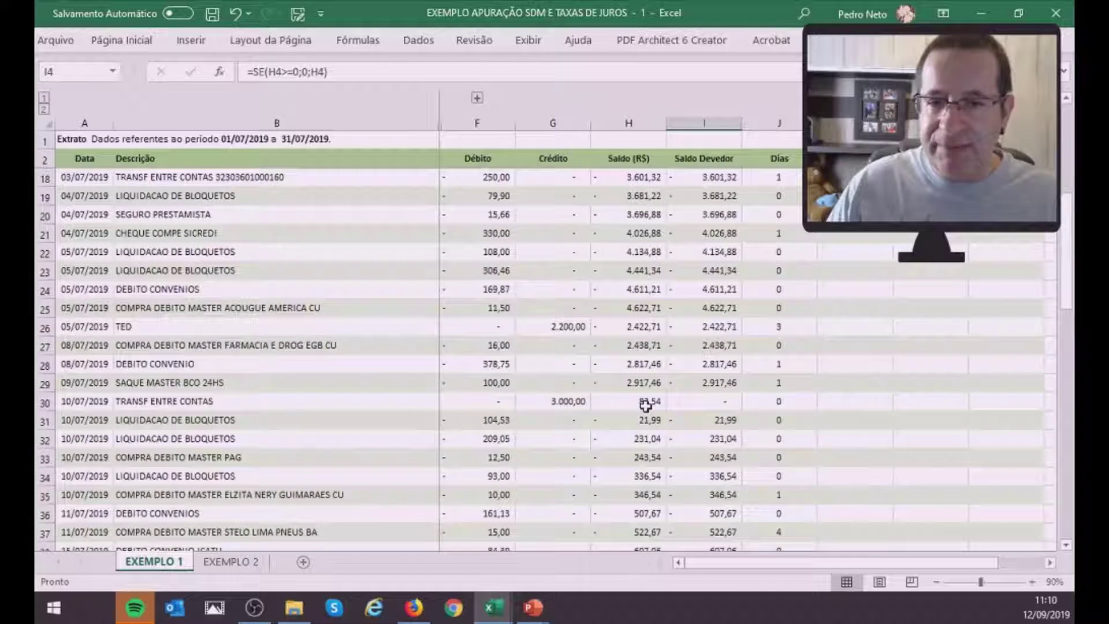
pyautogui.scroll(-2, 645, 406)
pyautogui.scroll(-12, 646, 405)
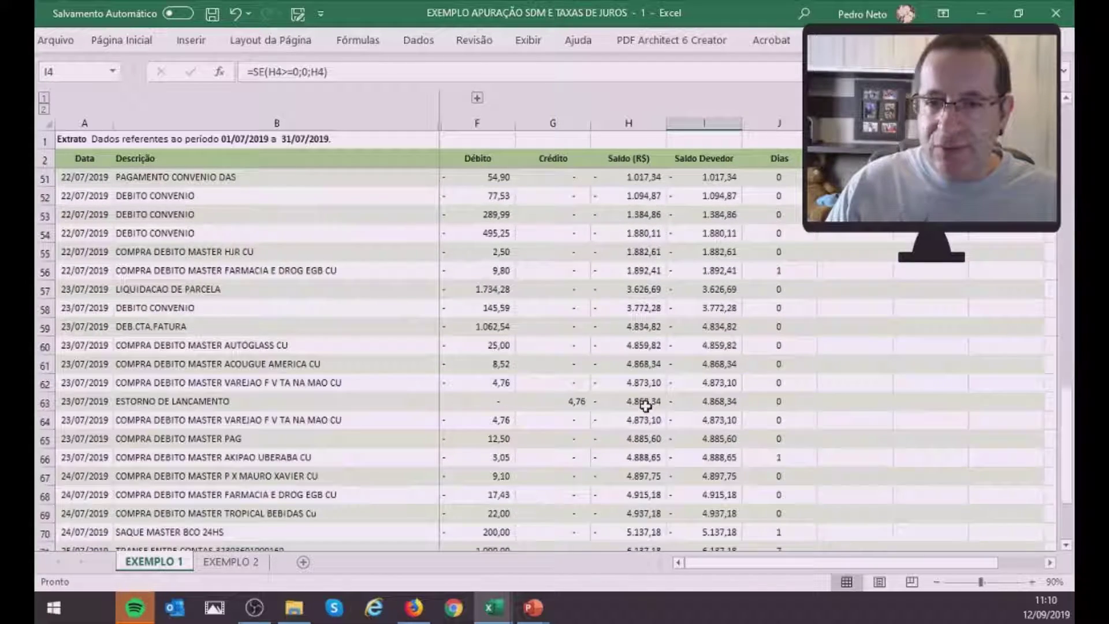
pyautogui.scroll(13, 646, 406)
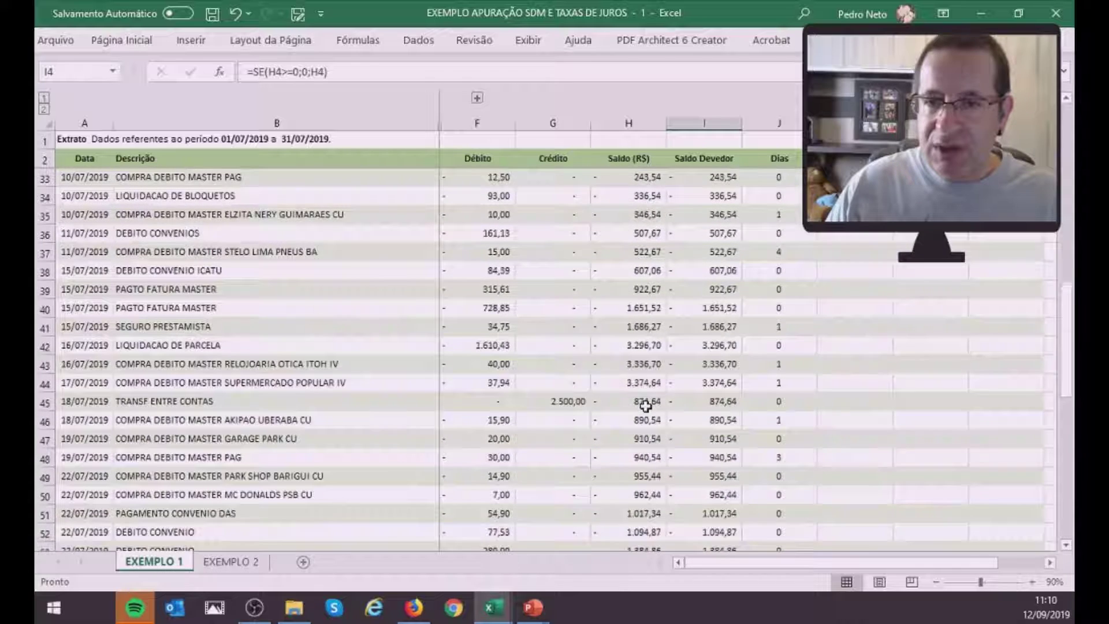
pyautogui.click(702, 345)
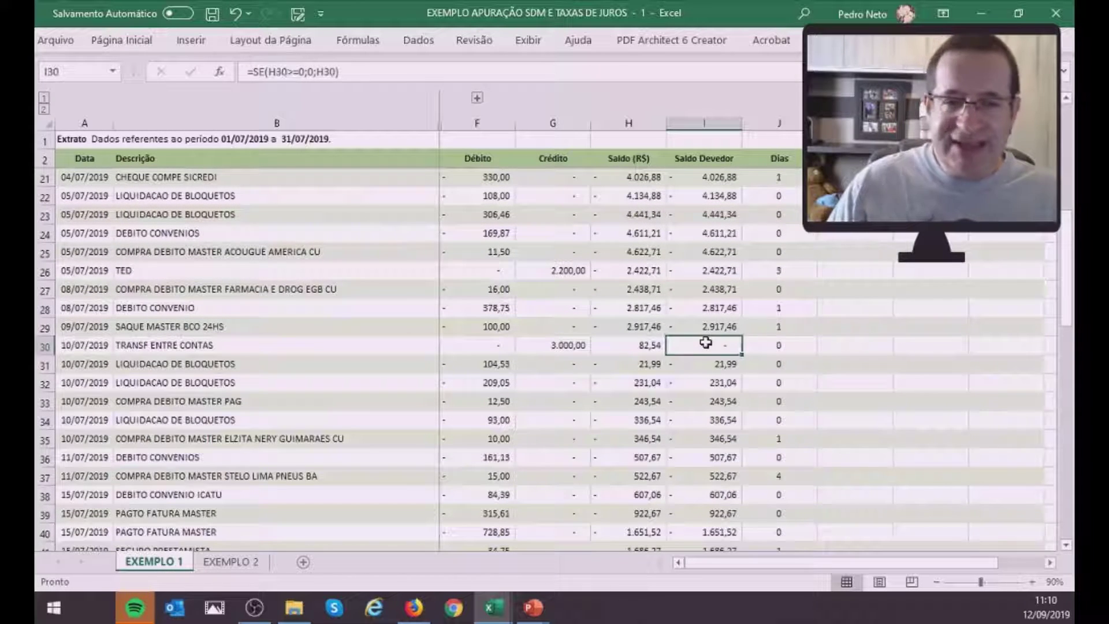
pyautogui.click(641, 347)
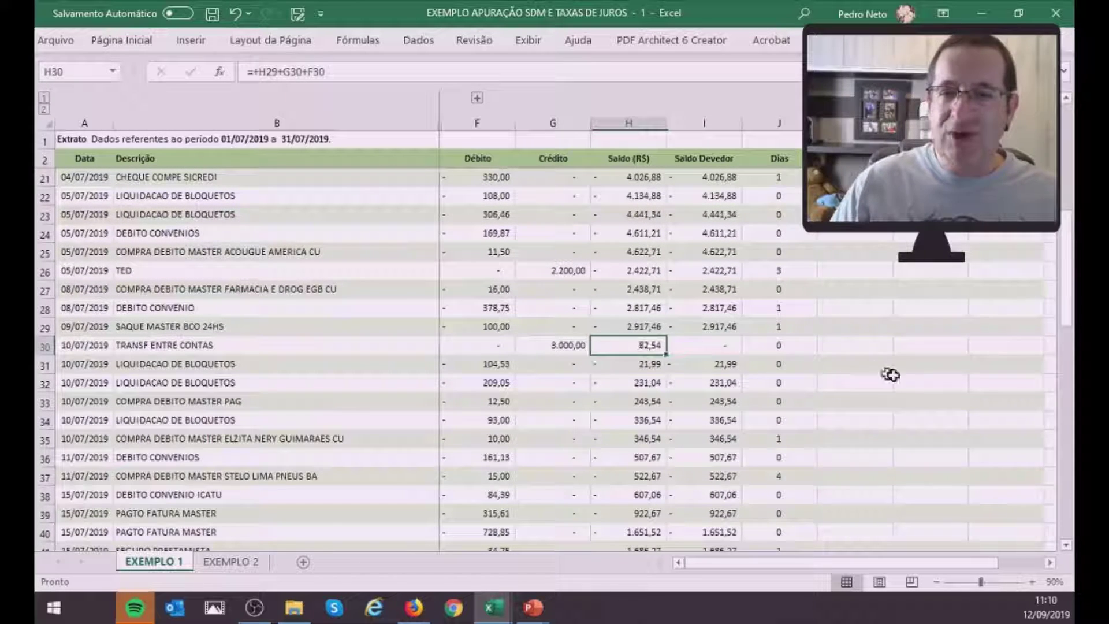
pyautogui.click(706, 348)
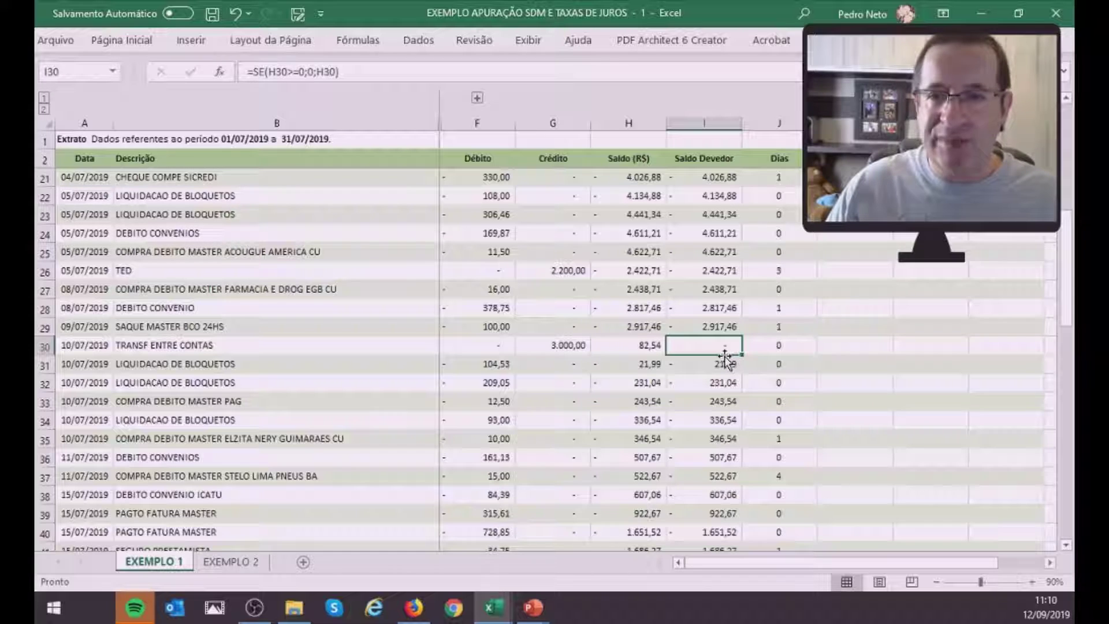
# Inspect the Dias formula in J12 for the last entry dated 01/07/2019.
pyautogui.scroll(6, 725, 358)
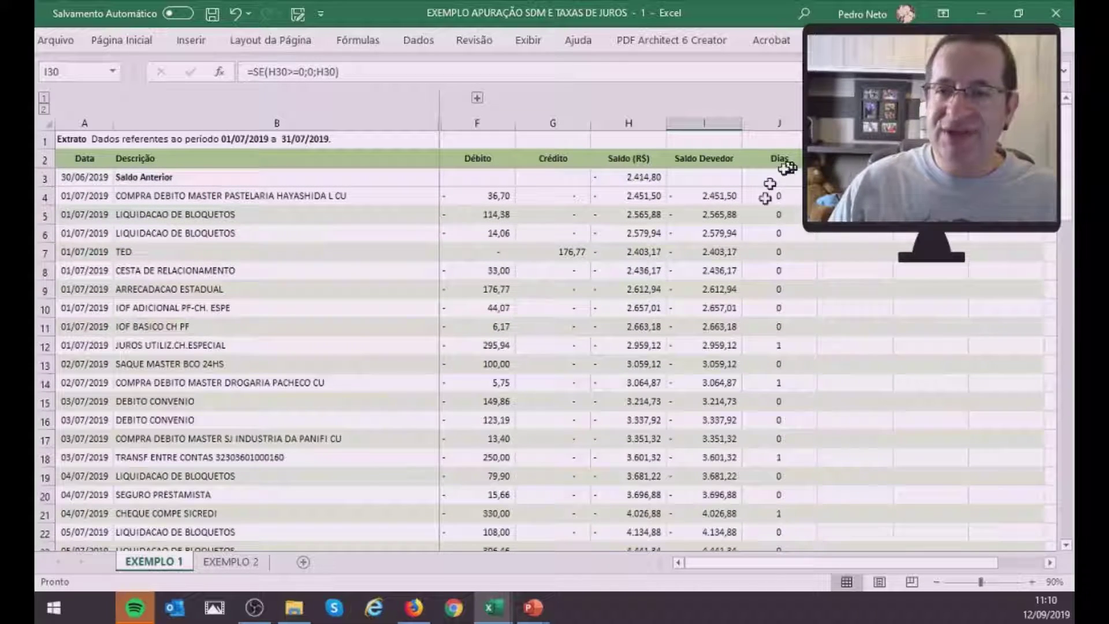
pyautogui.click(771, 249)
pyautogui.press('Right')
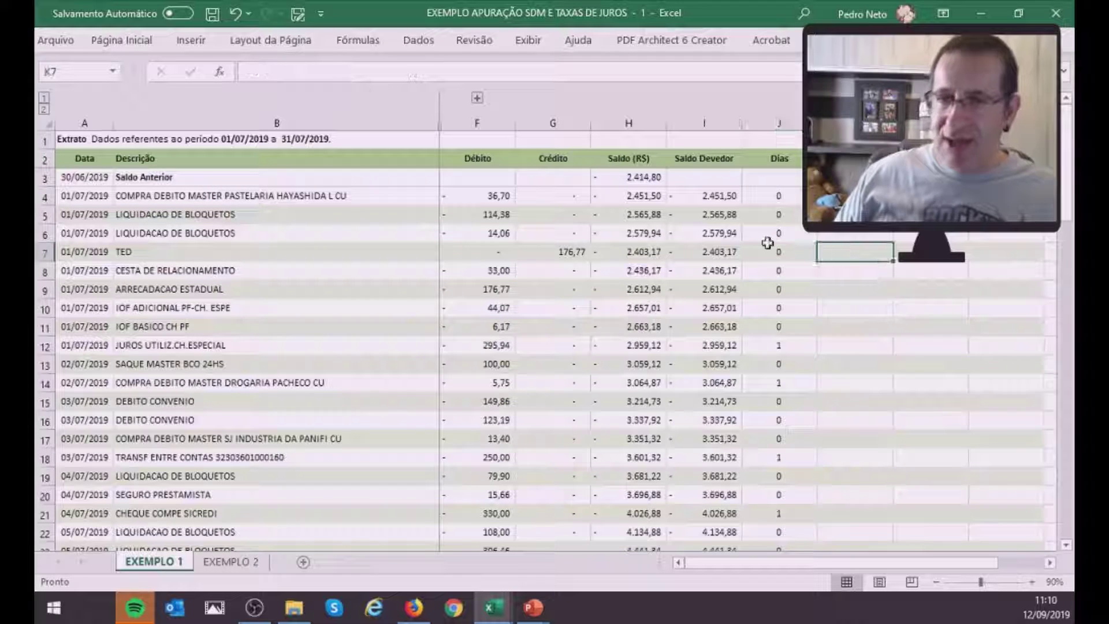
pyautogui.press('Left')
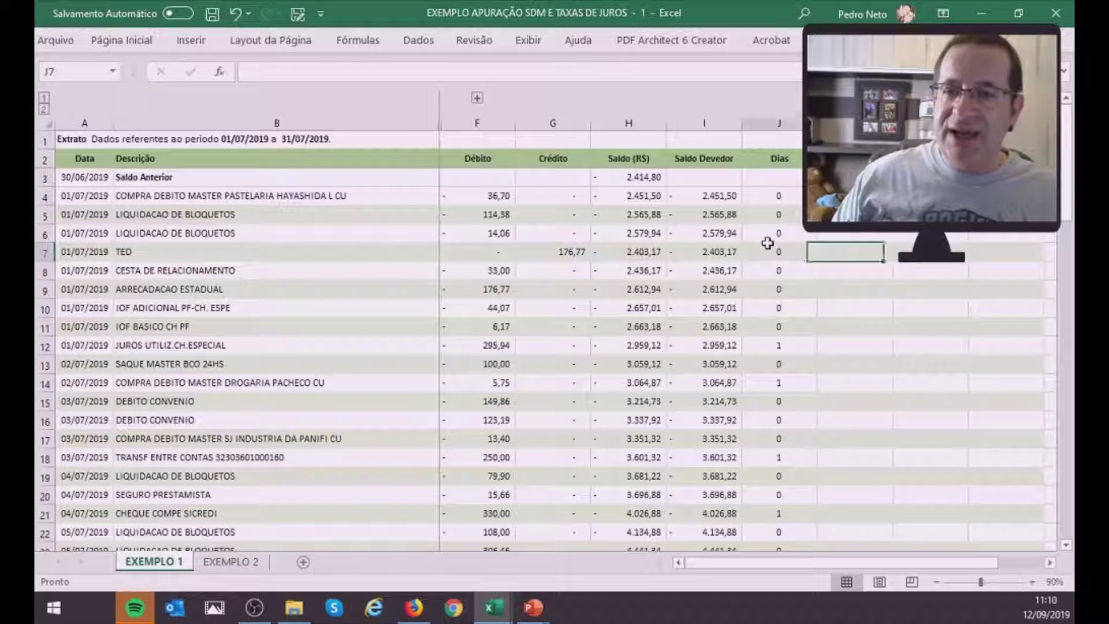
pyautogui.press('Down')
pyautogui.press('Down')
pyautogui.press('Down')
pyautogui.press('Down')
pyautogui.press('Down')
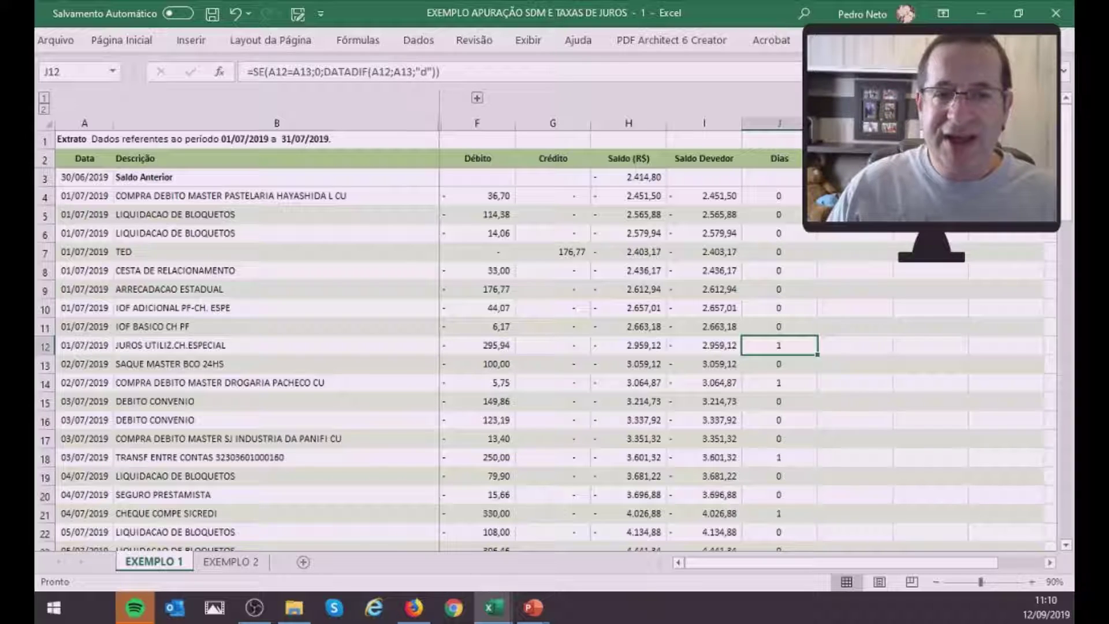
# Examine the Saldo Devedor and Dias formulas of the 25/07/2019 transfer in row 71.
pyautogui.hotkey('alt', 'Tab')
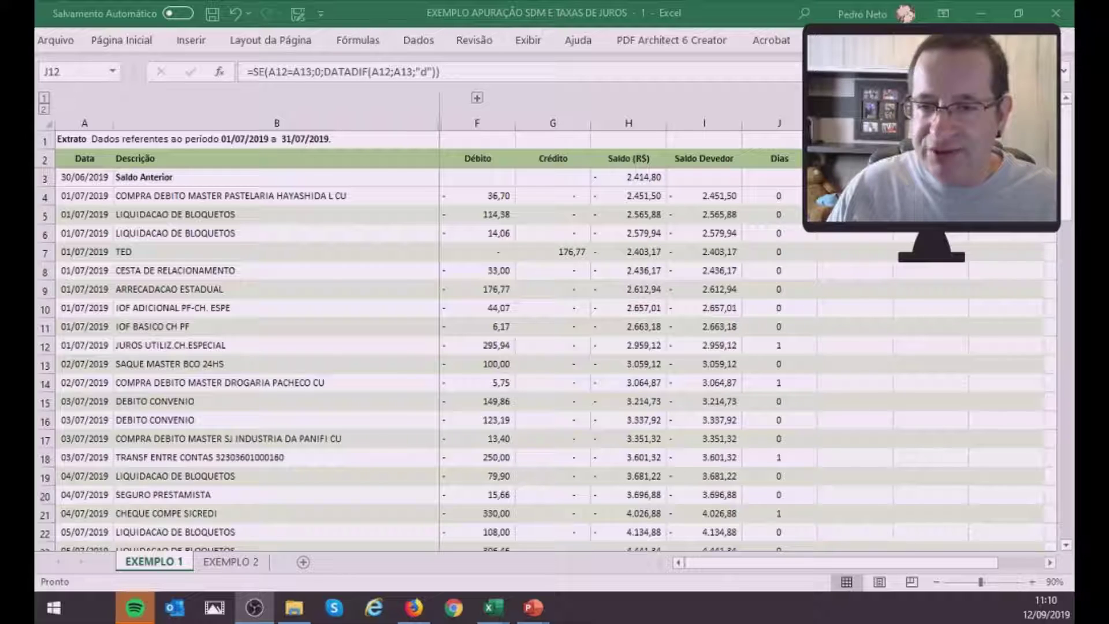
pyautogui.scroll(-8, 677, 271)
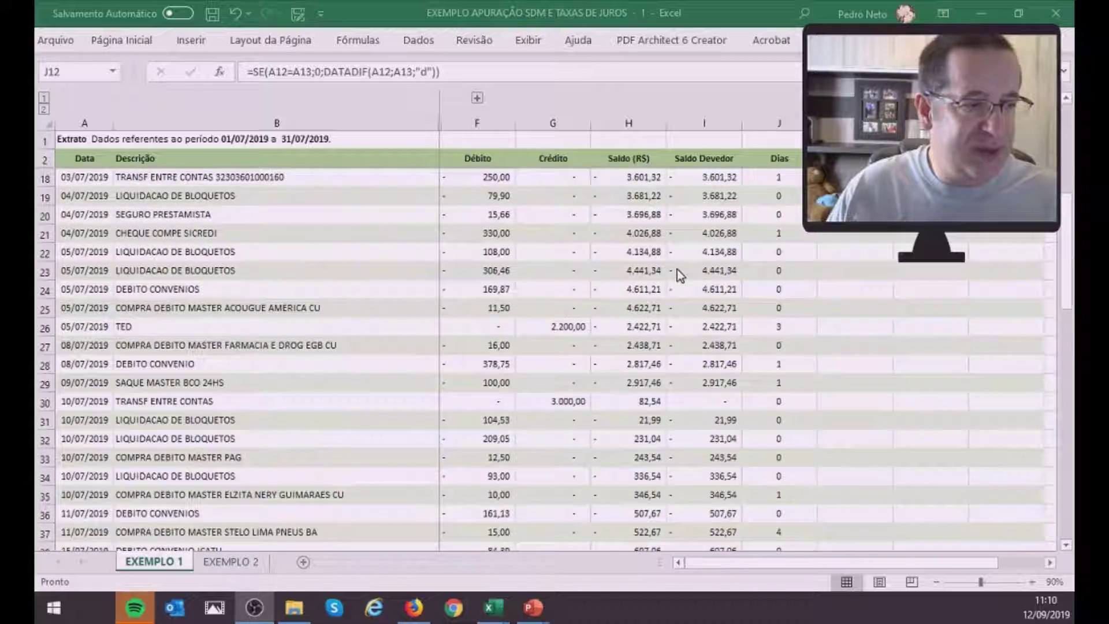
pyautogui.scroll(-9, 677, 271)
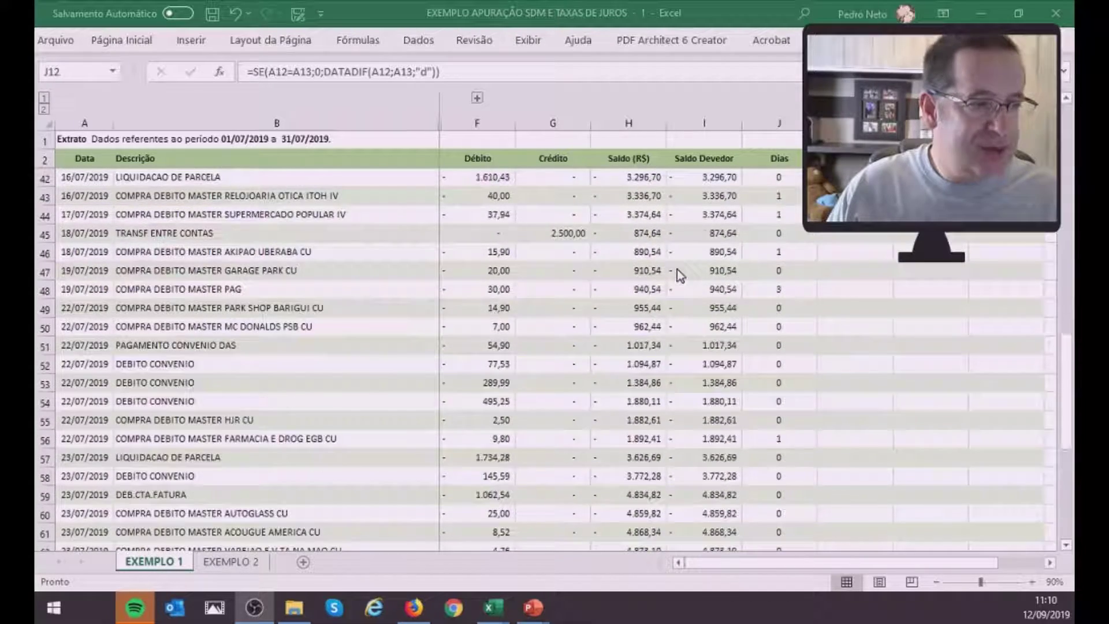
pyautogui.scroll(-3, 677, 269)
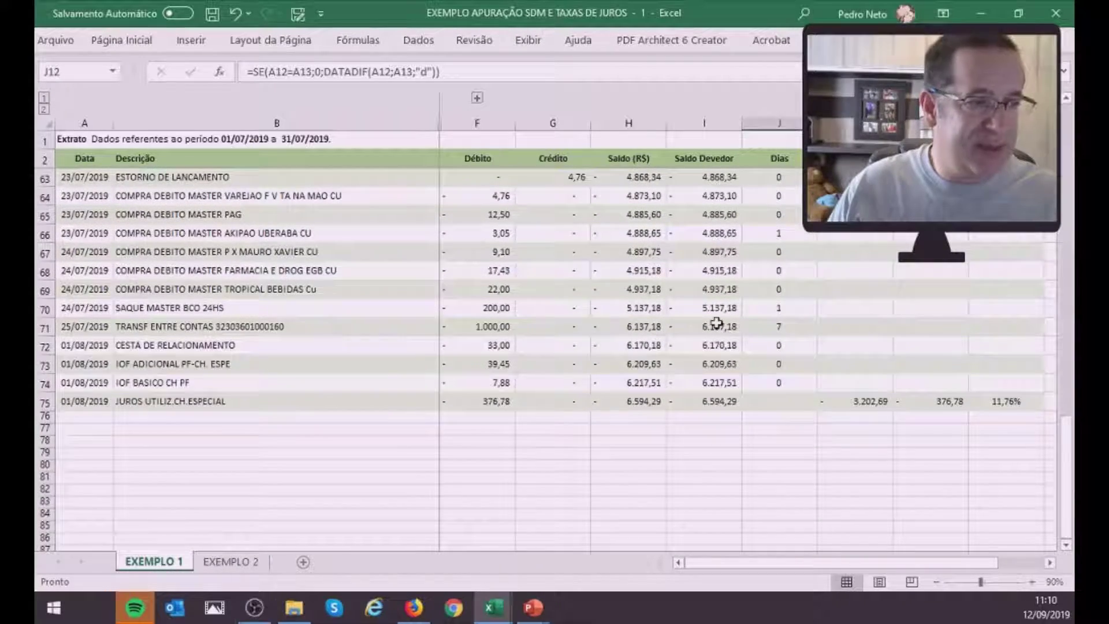
pyautogui.press('F2')
pyautogui.scroll(-20, 716, 323)
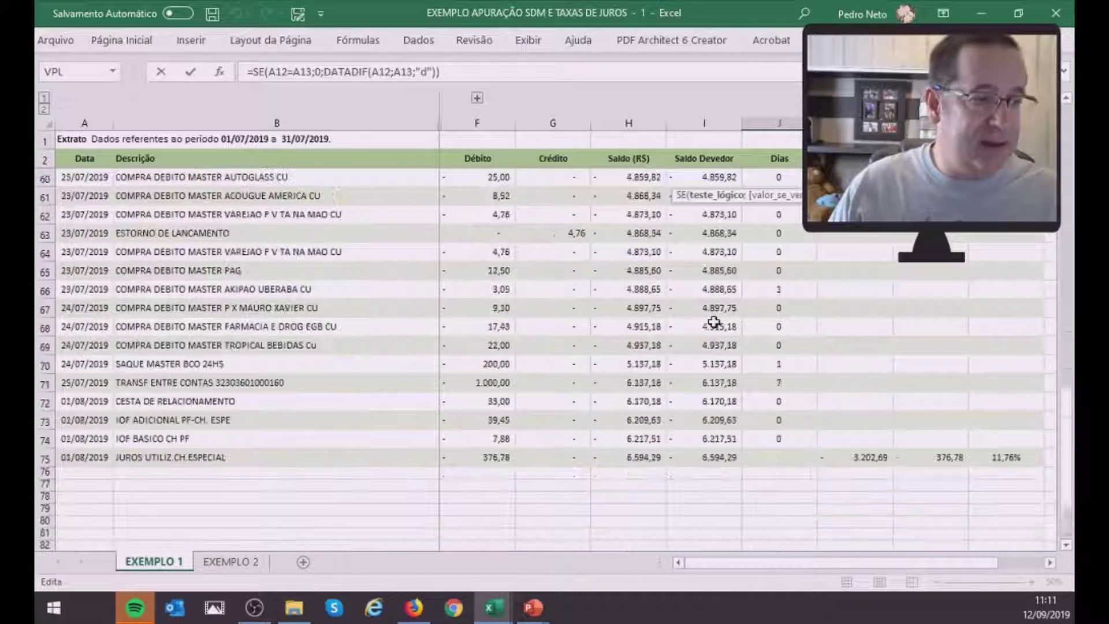
pyautogui.scroll(2, 714, 322)
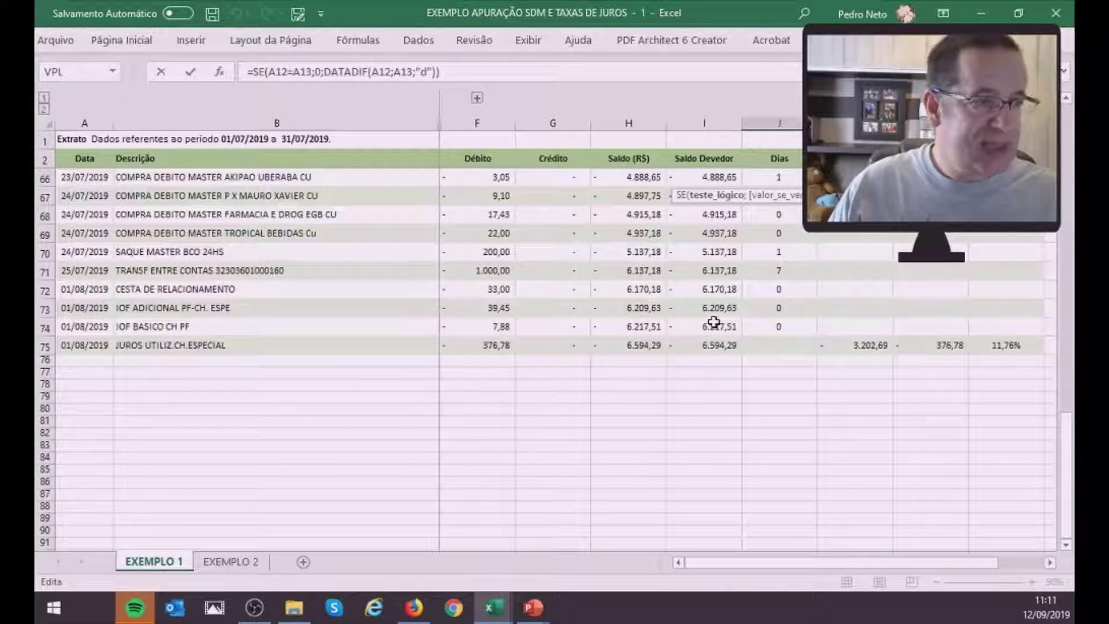
pyautogui.click(710, 276)
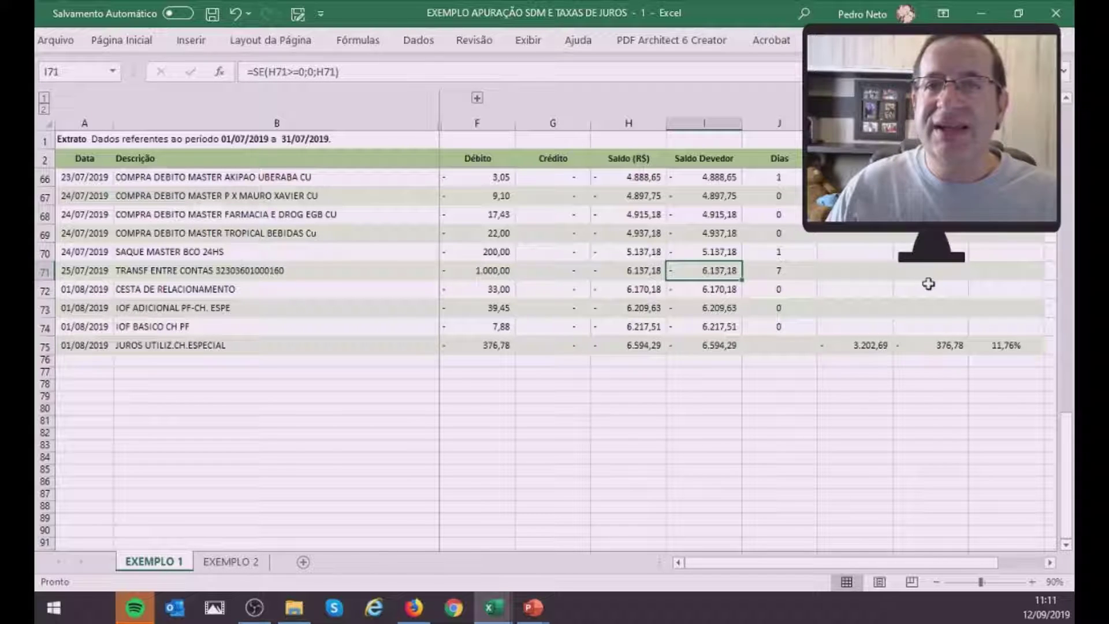
pyautogui.click(799, 272)
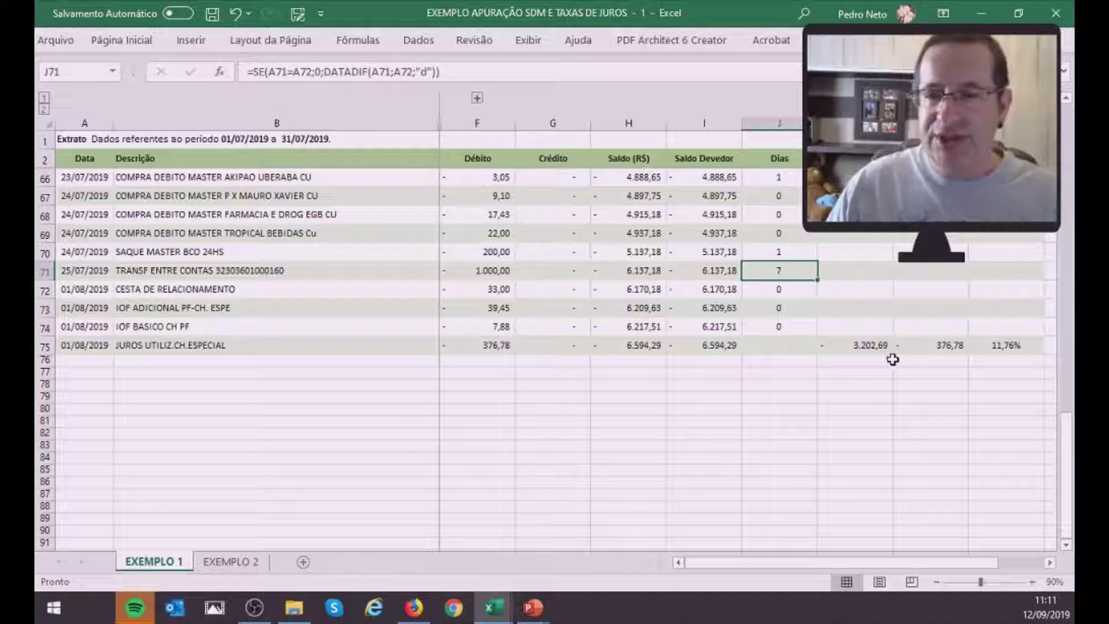
# Change the divisor in the Saldo Devedor Médio formula in K75 to 31, giving =SOMARPRODUTO($I$4:$I$71;J4:J71)/31.
pyautogui.click(866, 345)
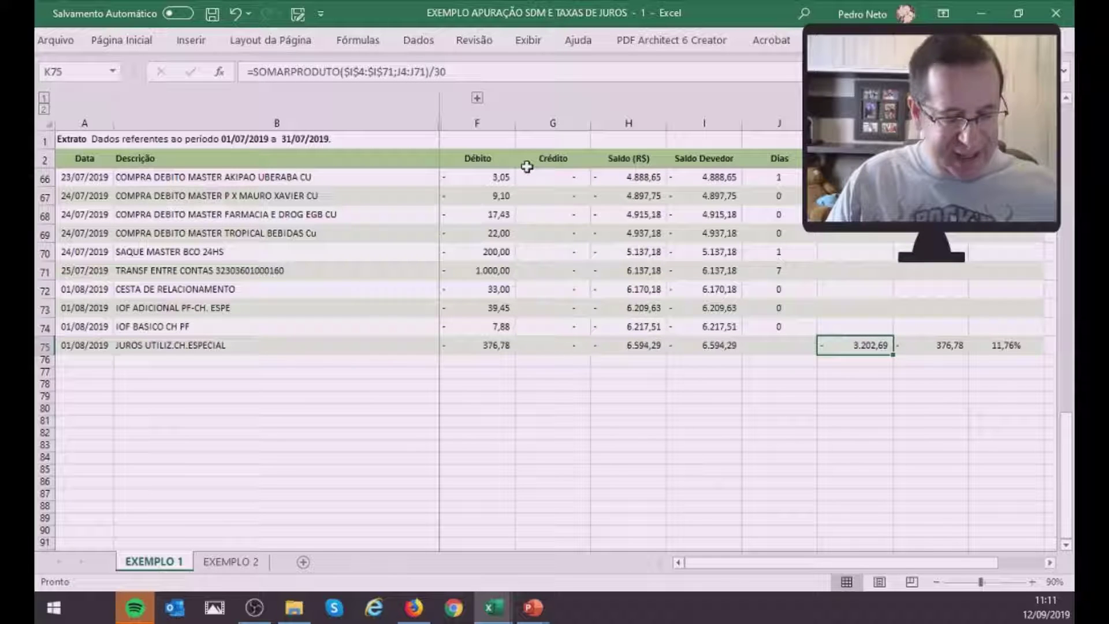
pyautogui.press('F2')
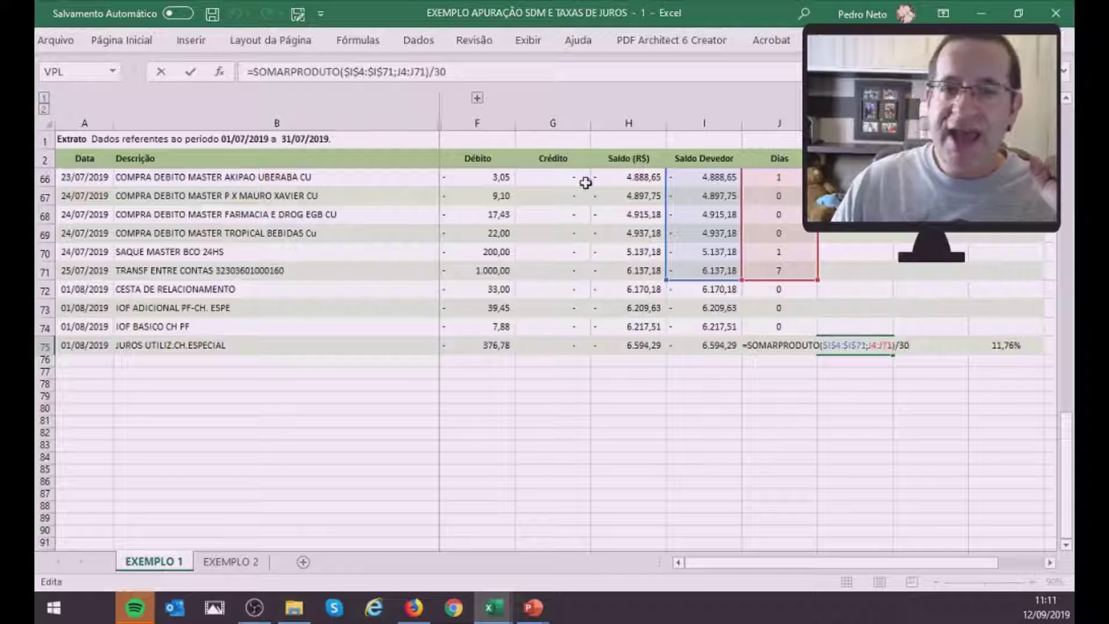
pyautogui.click(452, 71)
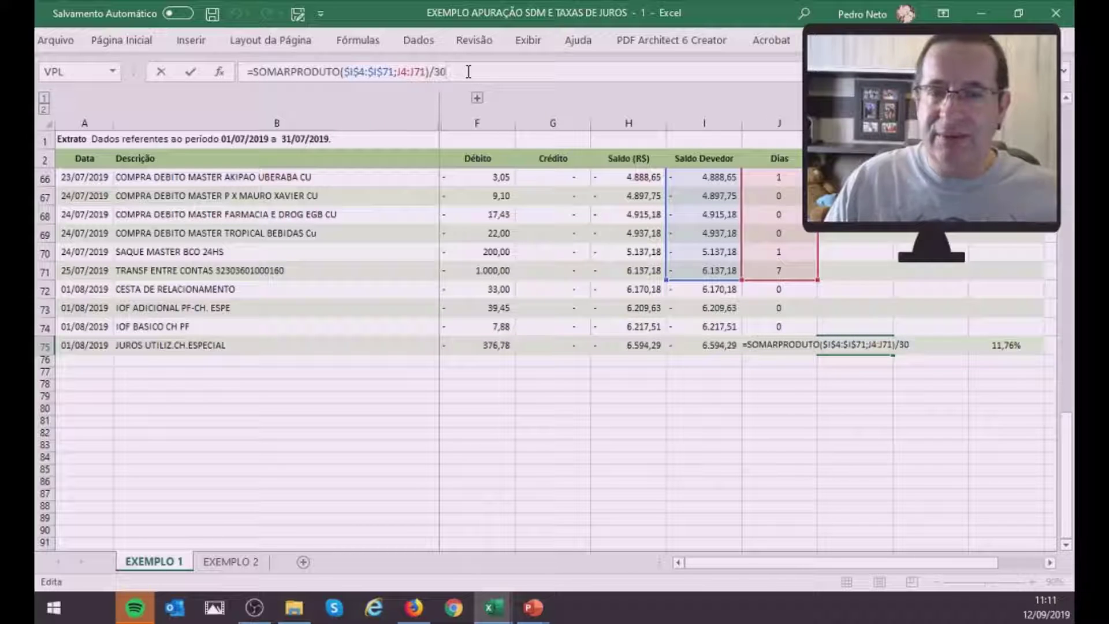
pyautogui.press('BackSpace')
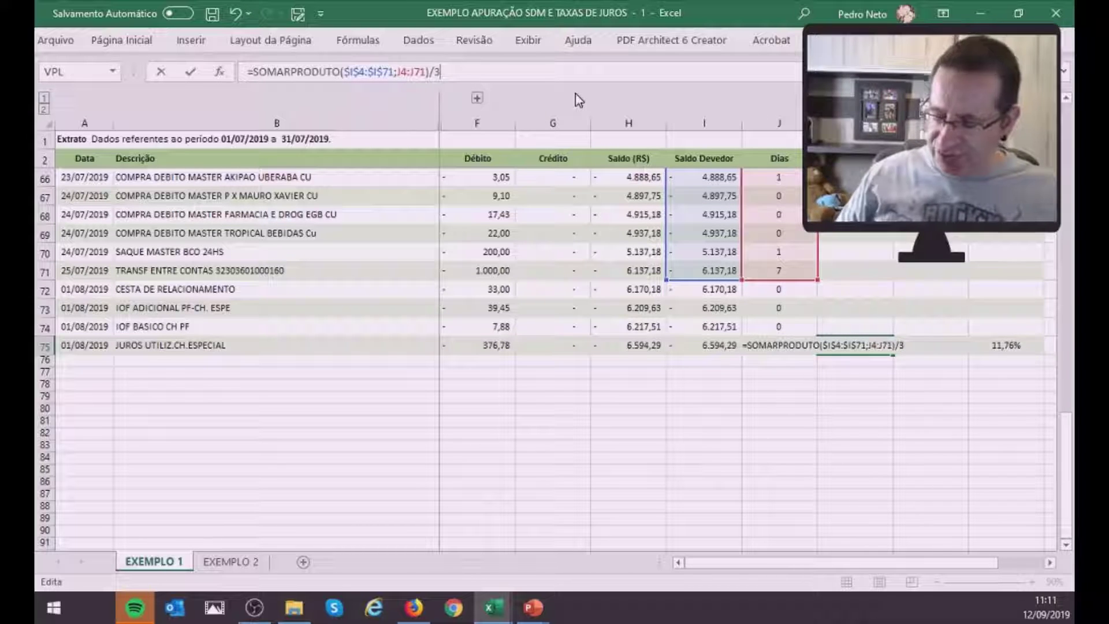
pyautogui.write('1')
pyautogui.press('Return')
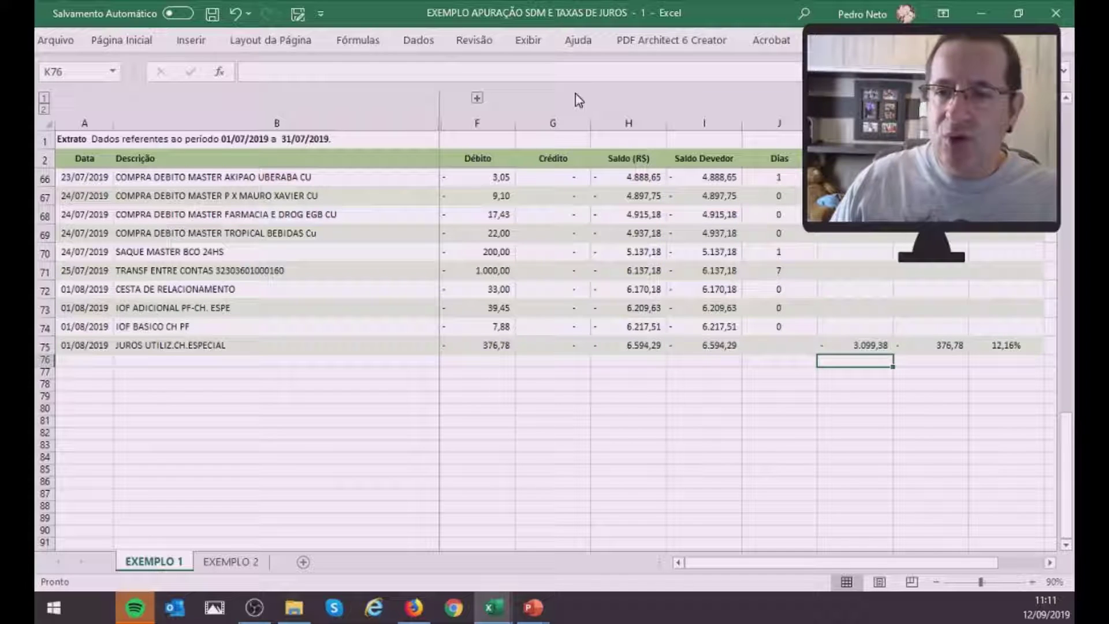
# Examine the July 2019 average overdraft balance, interest charged and interest rate formulas in K75, L75 and M75.
pyautogui.click(863, 349)
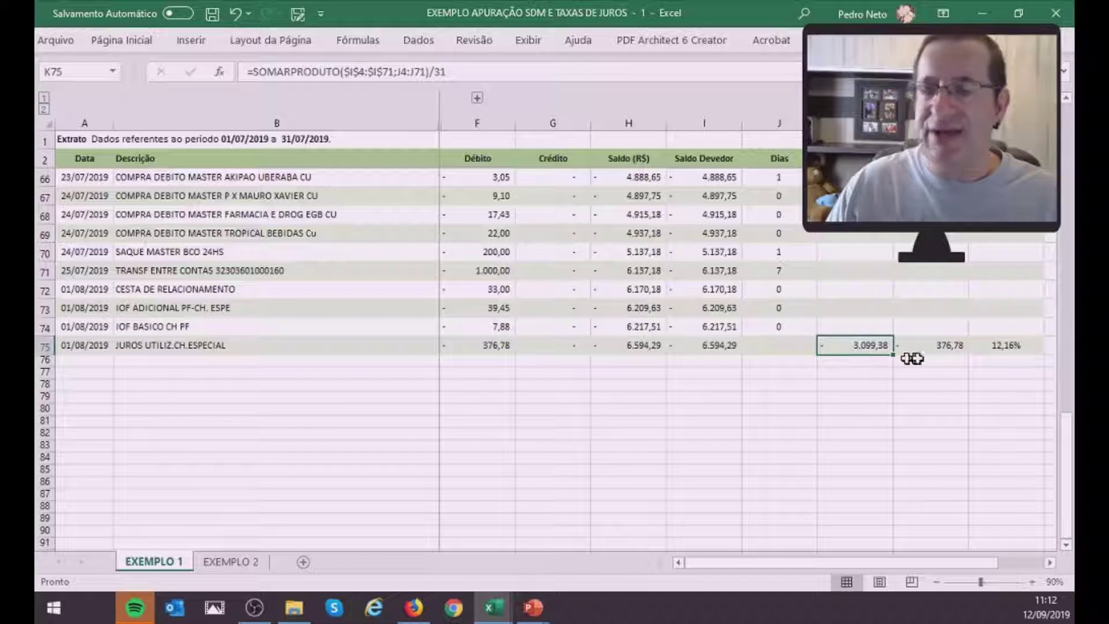
pyautogui.click(940, 353)
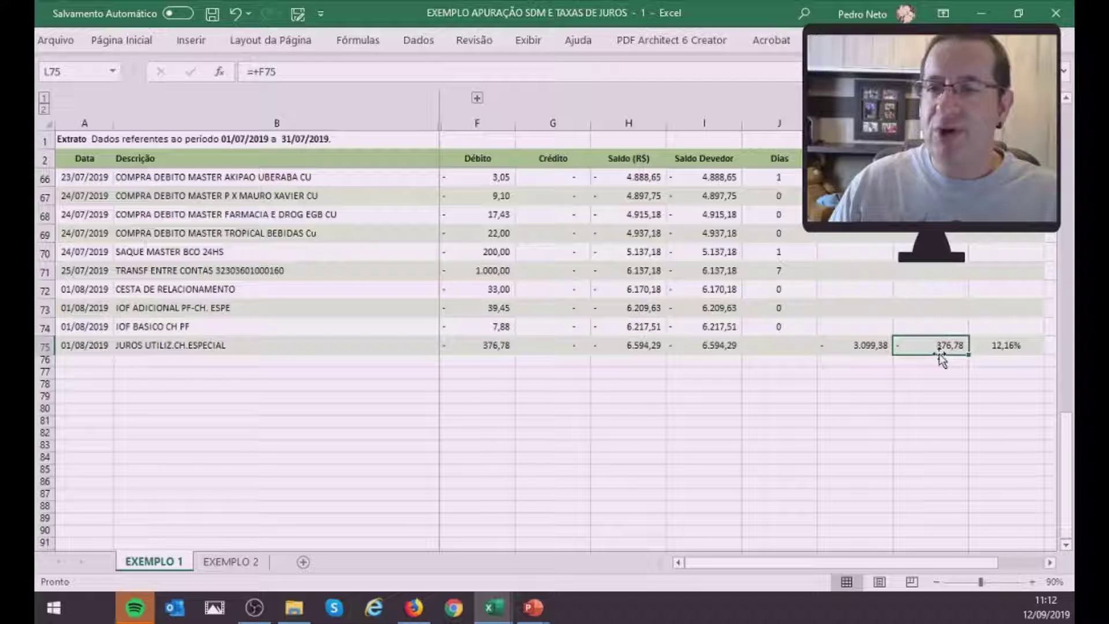
pyautogui.click(1003, 347)
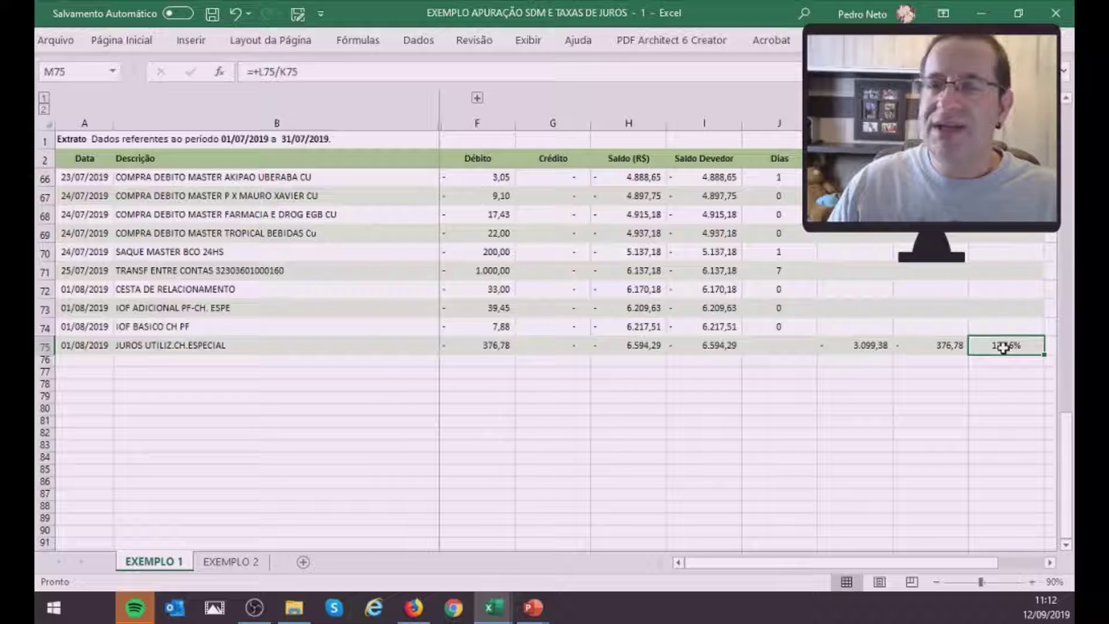
pyautogui.doubleClick(1004, 347)
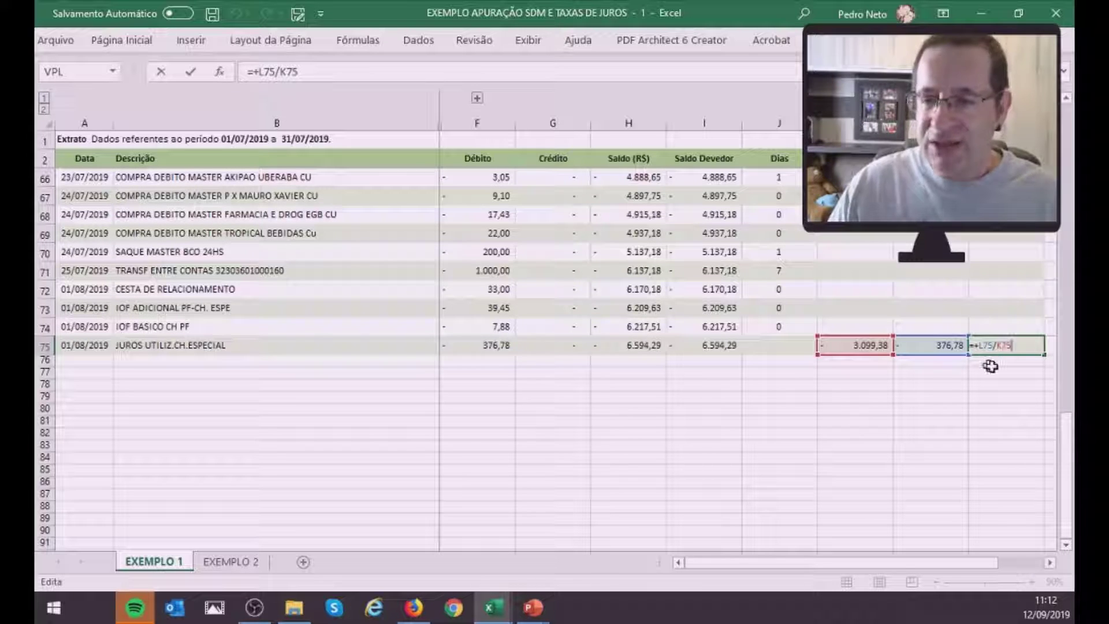
pyautogui.press('Return')
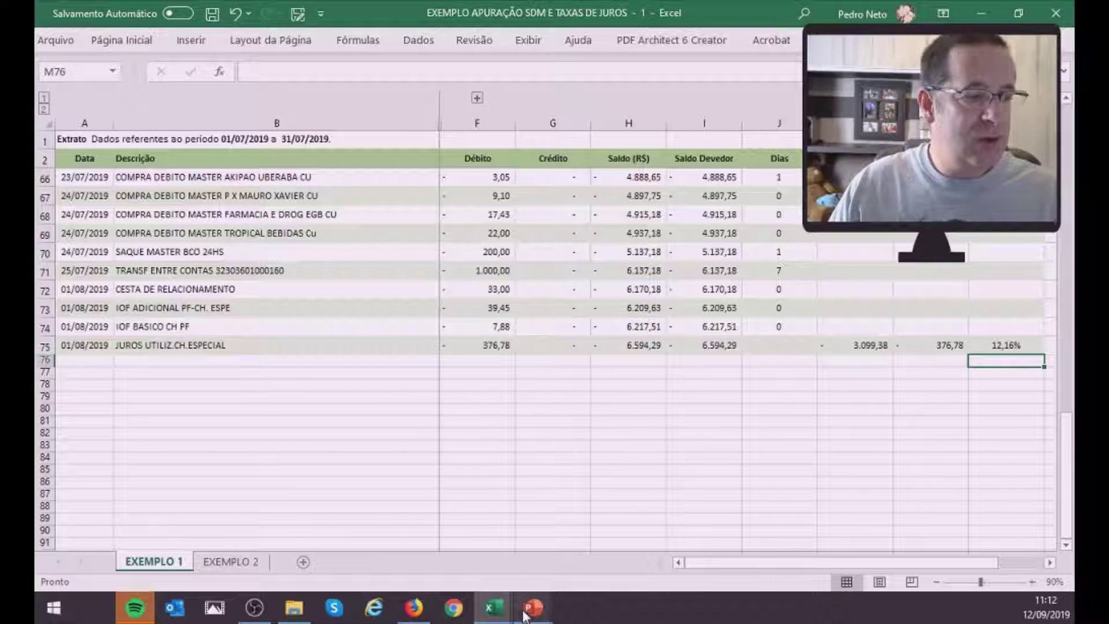
# Switch to the PowerPoint slideshow and advance through the EXEMPLO 2 slide on charges calculated from day 12 to day 12.
pyautogui.moveTo(525, 612)
pyautogui.click(589, 561)
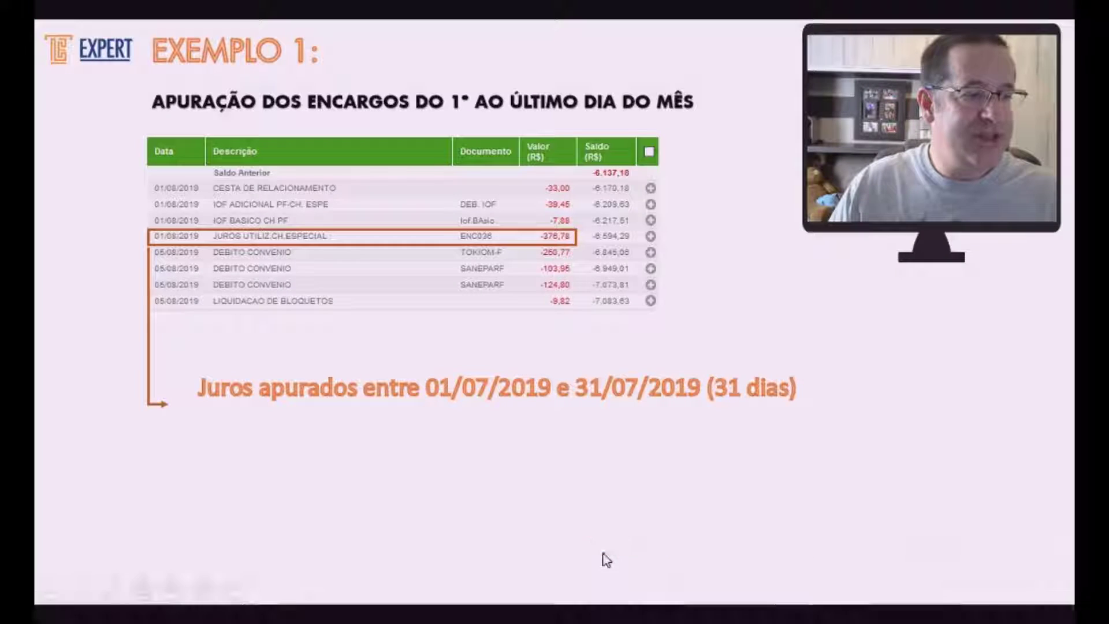
pyautogui.click(601, 523)
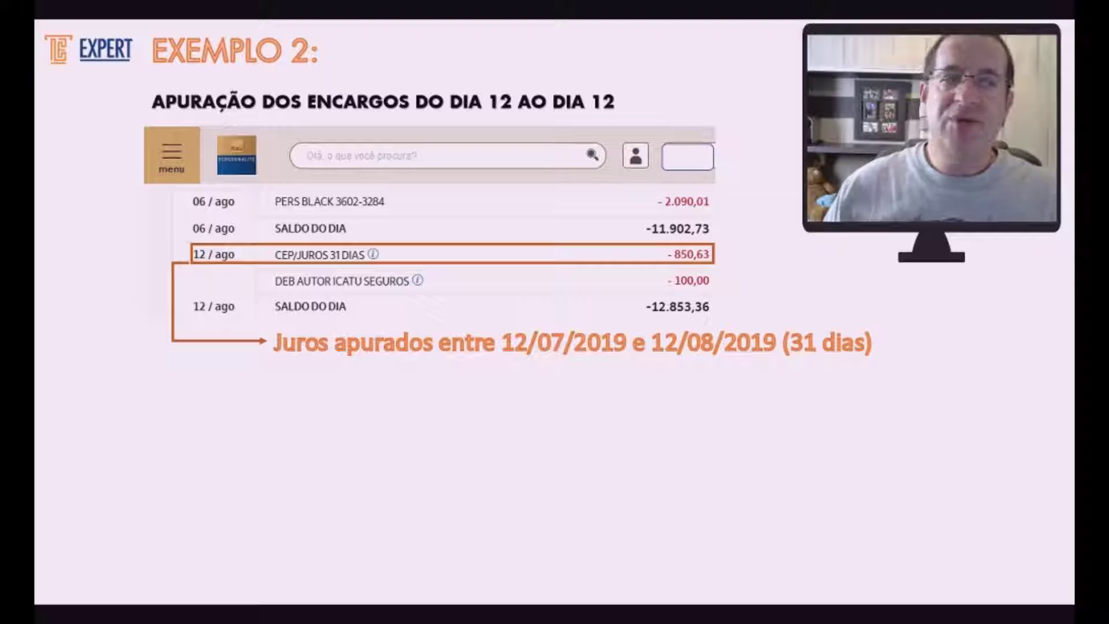
pyautogui.click(522, 340)
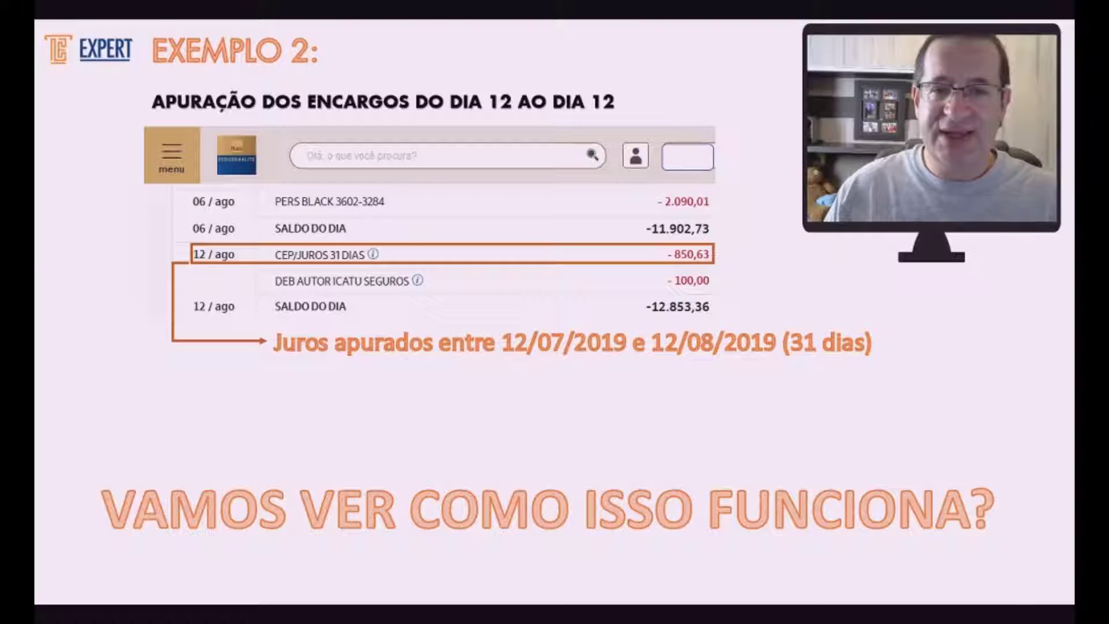
# Return to Excel and remove all cell borders from the entire EXEMPLO 2 sheet.
pyautogui.hotkey('alt', 'Tab')
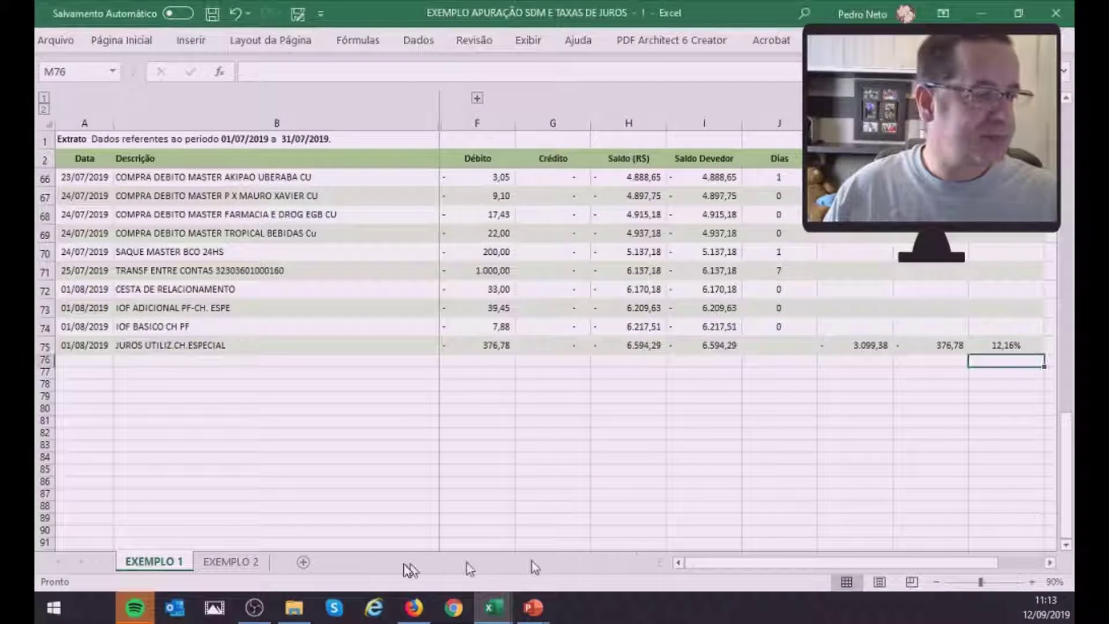
pyautogui.click(254, 564)
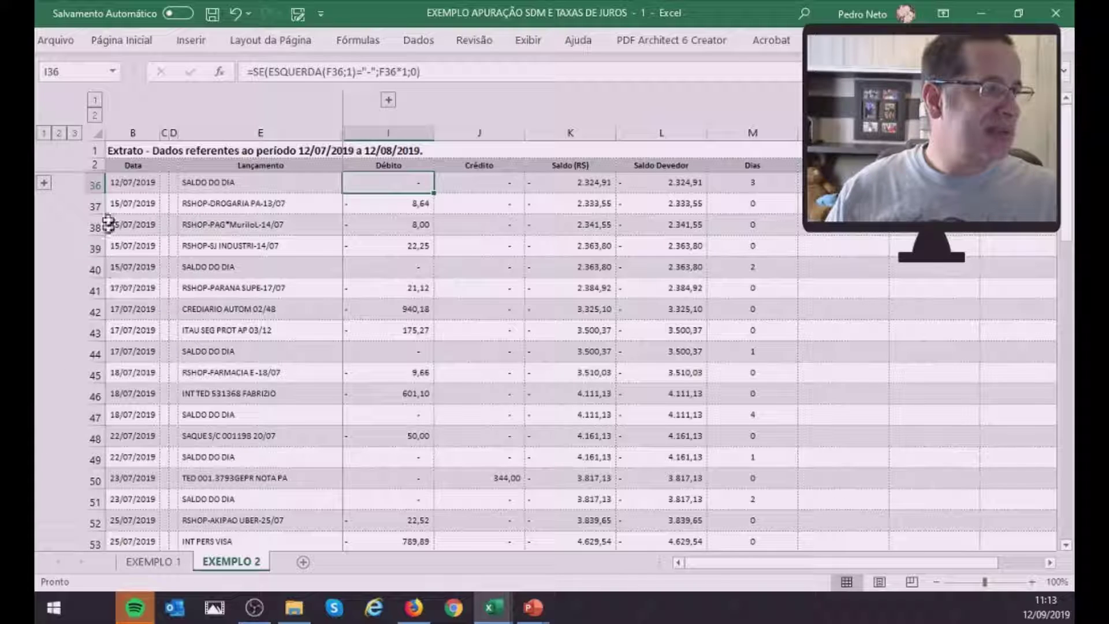
pyautogui.click(97, 133)
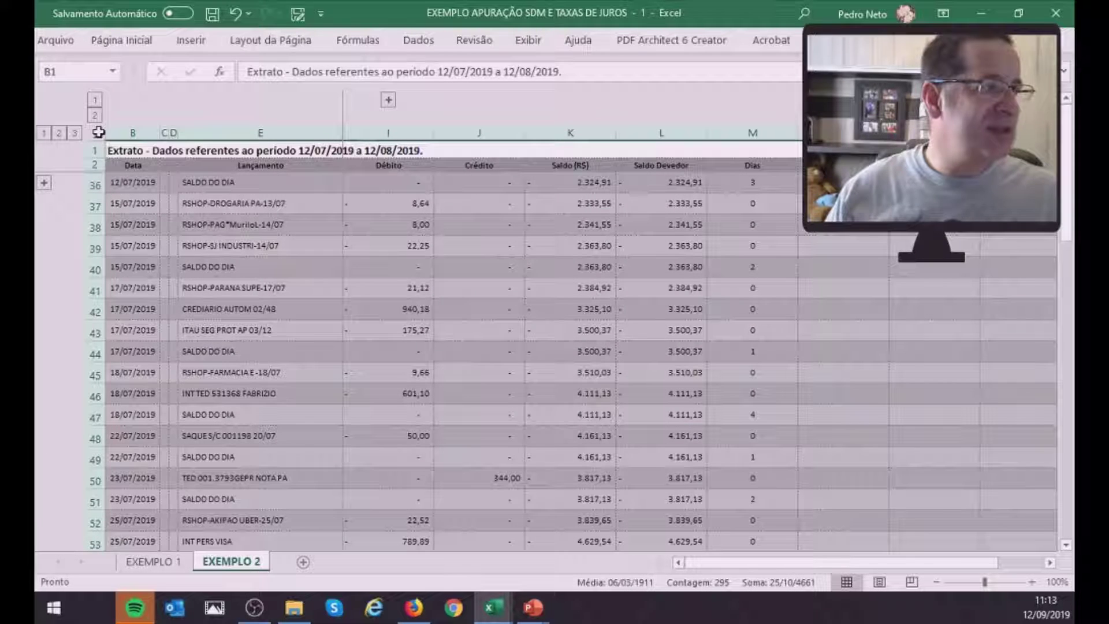
pyautogui.click(138, 40)
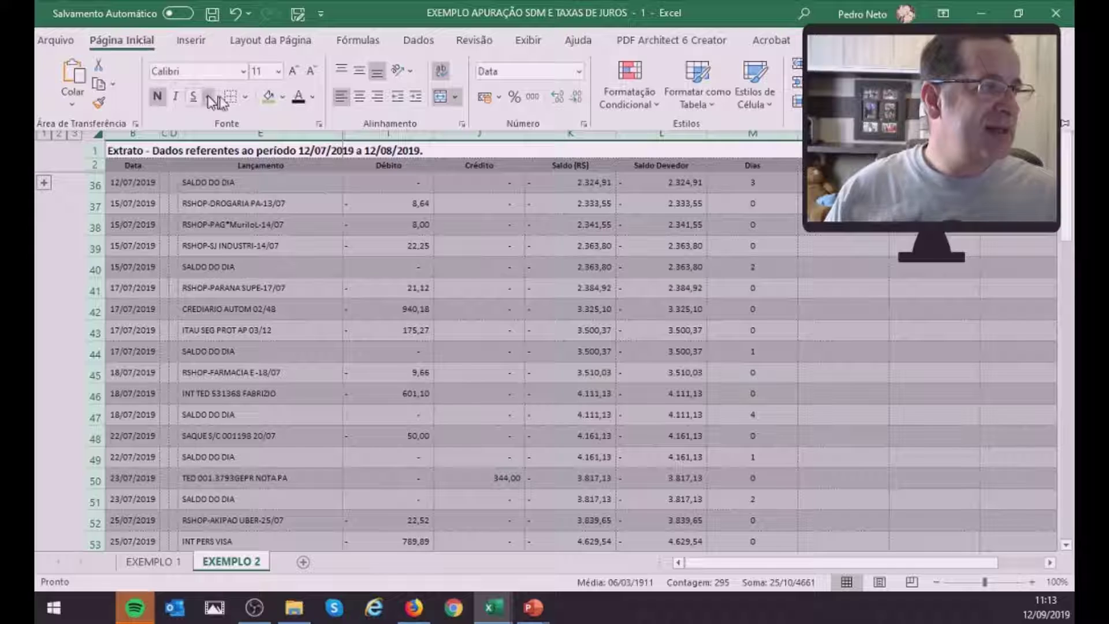
pyautogui.click(237, 97)
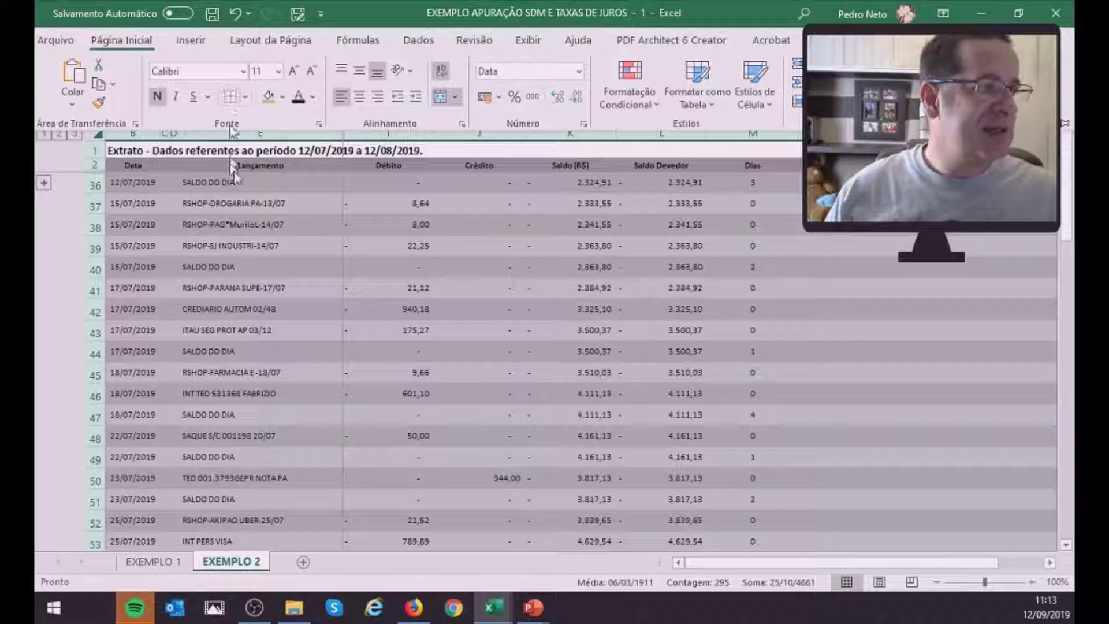
pyautogui.click(222, 381)
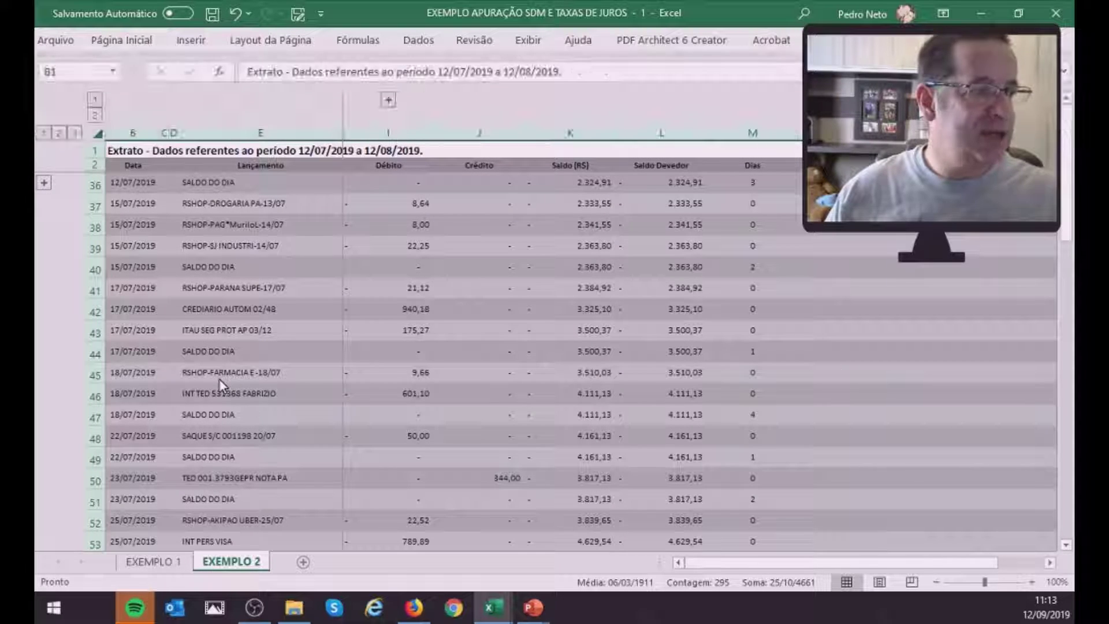
pyautogui.click(443, 368)
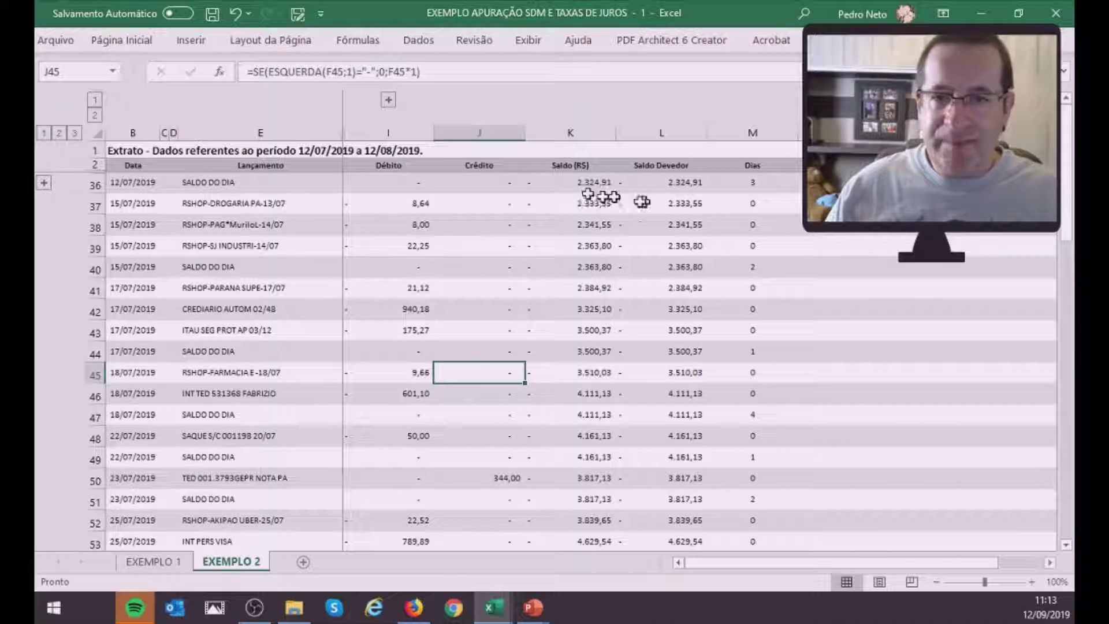
# Inspect the Saldo Devedor formula for 12/07/2019 in L36 and locate the CEP/JUROS 31 DIAS entry dated 12/08/2019.
pyautogui.click(173, 182)
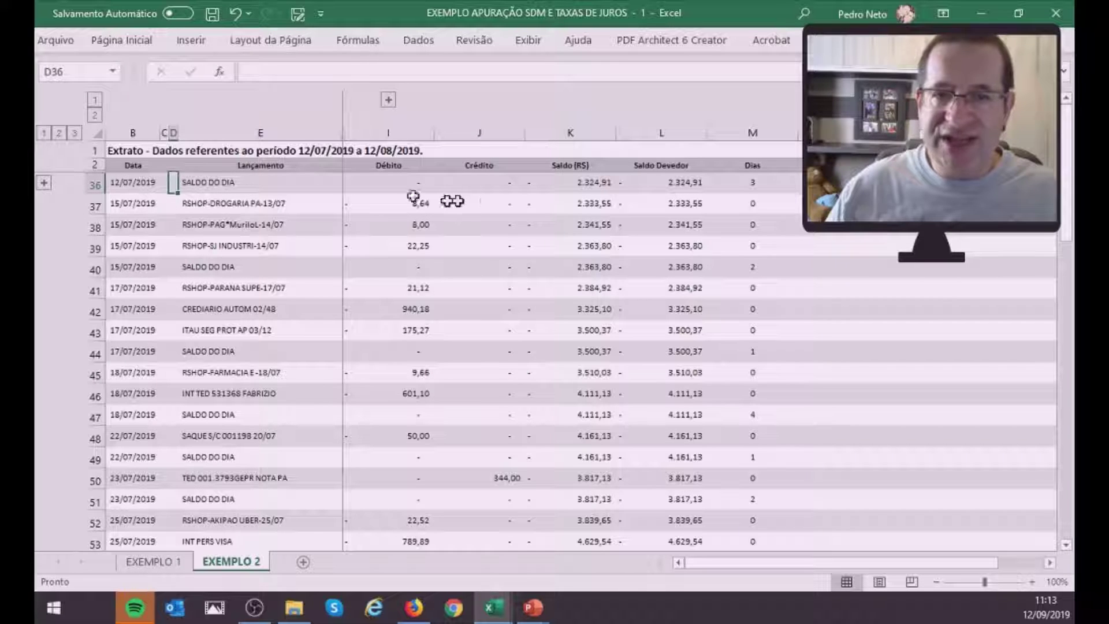
pyautogui.click(708, 184)
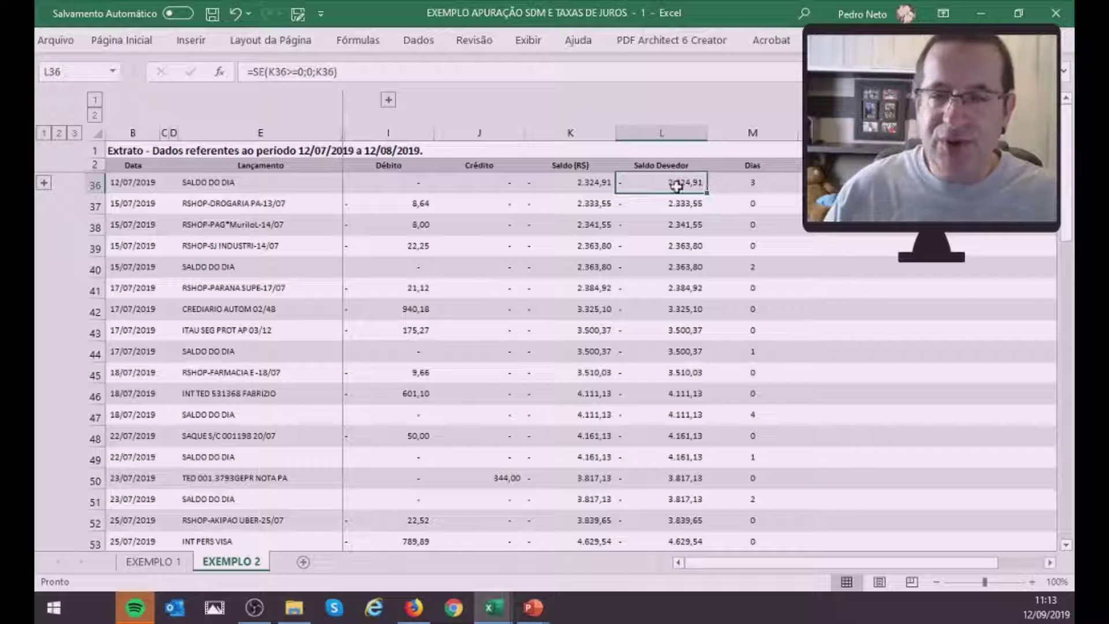
pyautogui.scroll(-5, 664, 246)
pyautogui.scroll(-3, 664, 246)
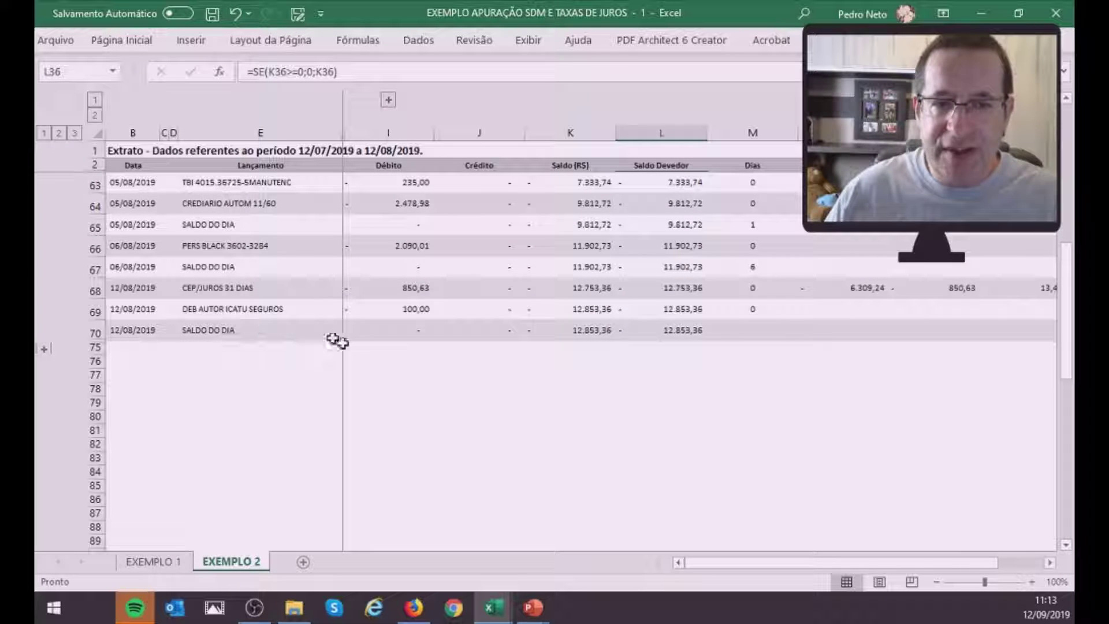
pyautogui.click(263, 292)
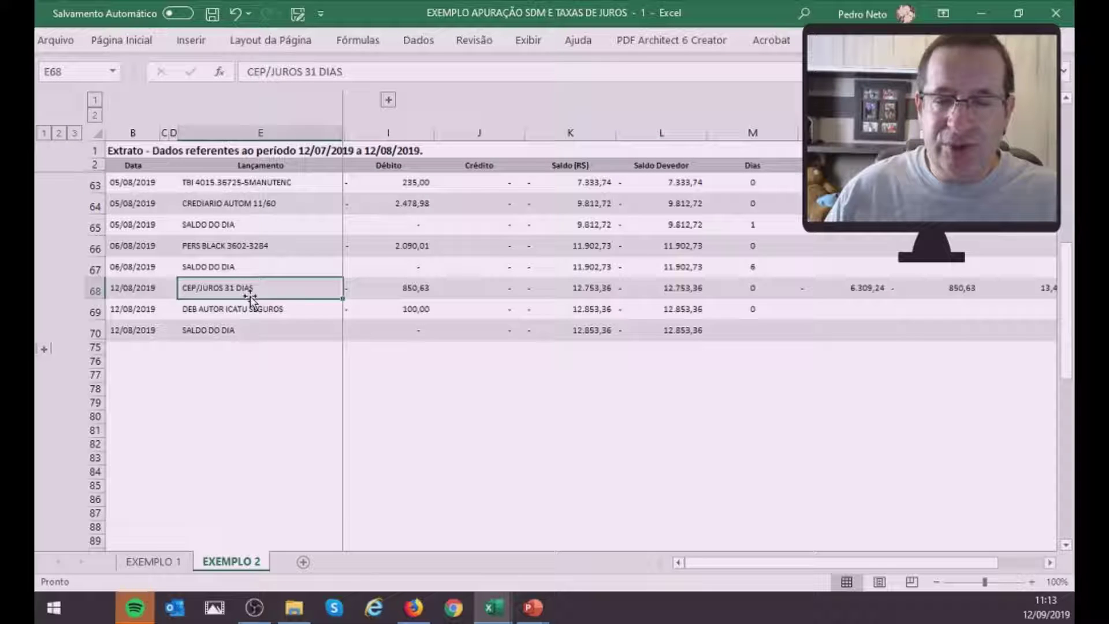